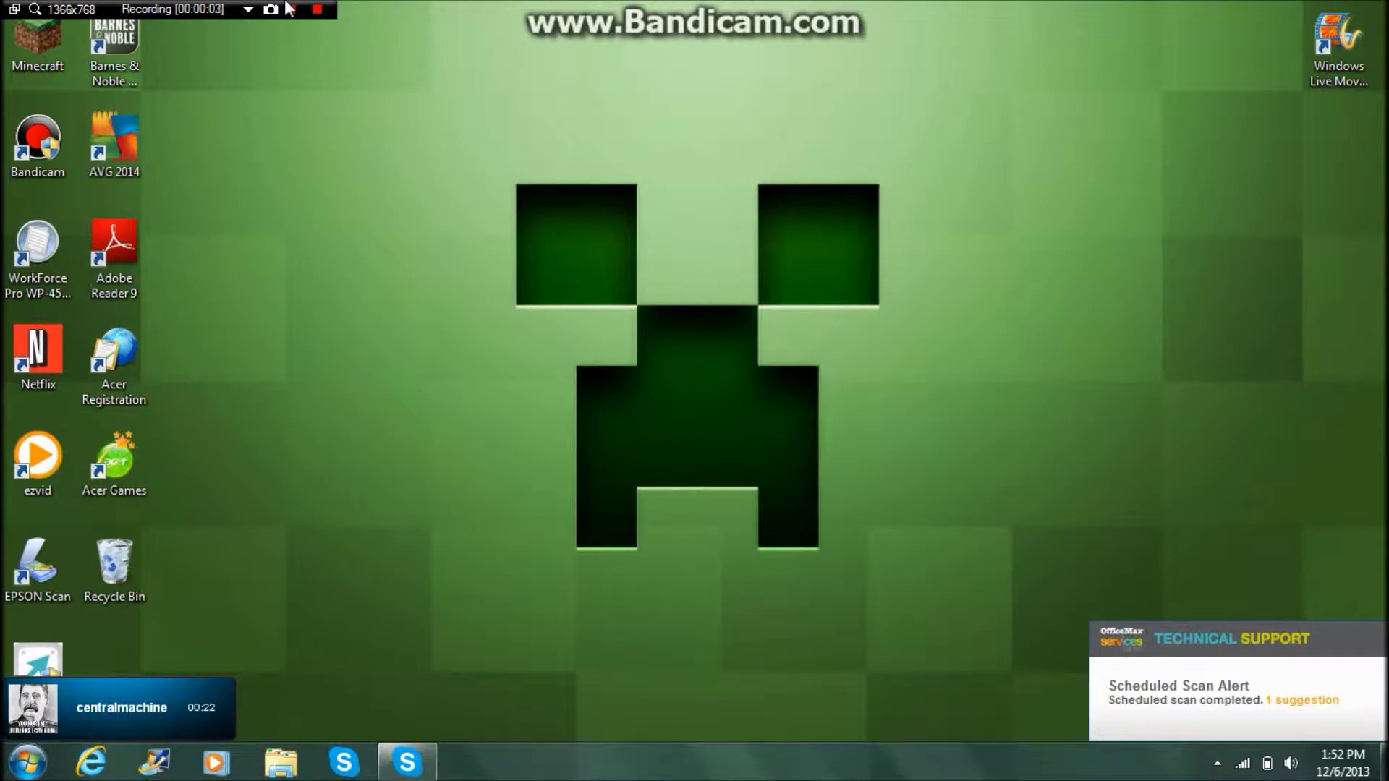
Dismiss the Skype call notification and launch Internet Explorer from the taskbar.
{"action": "left_click", "coordinate": [227, 685]}
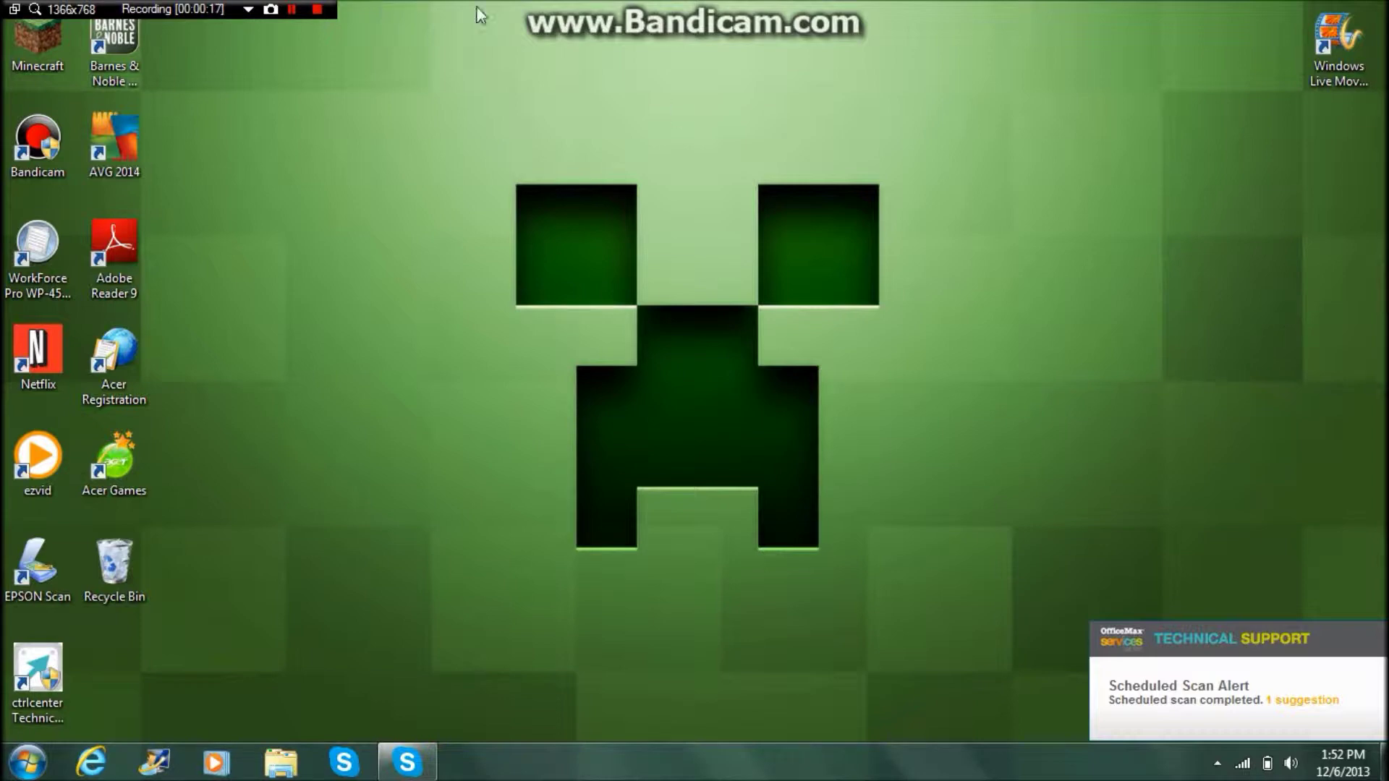
{"action": "left_click", "coordinate": [95, 760]}
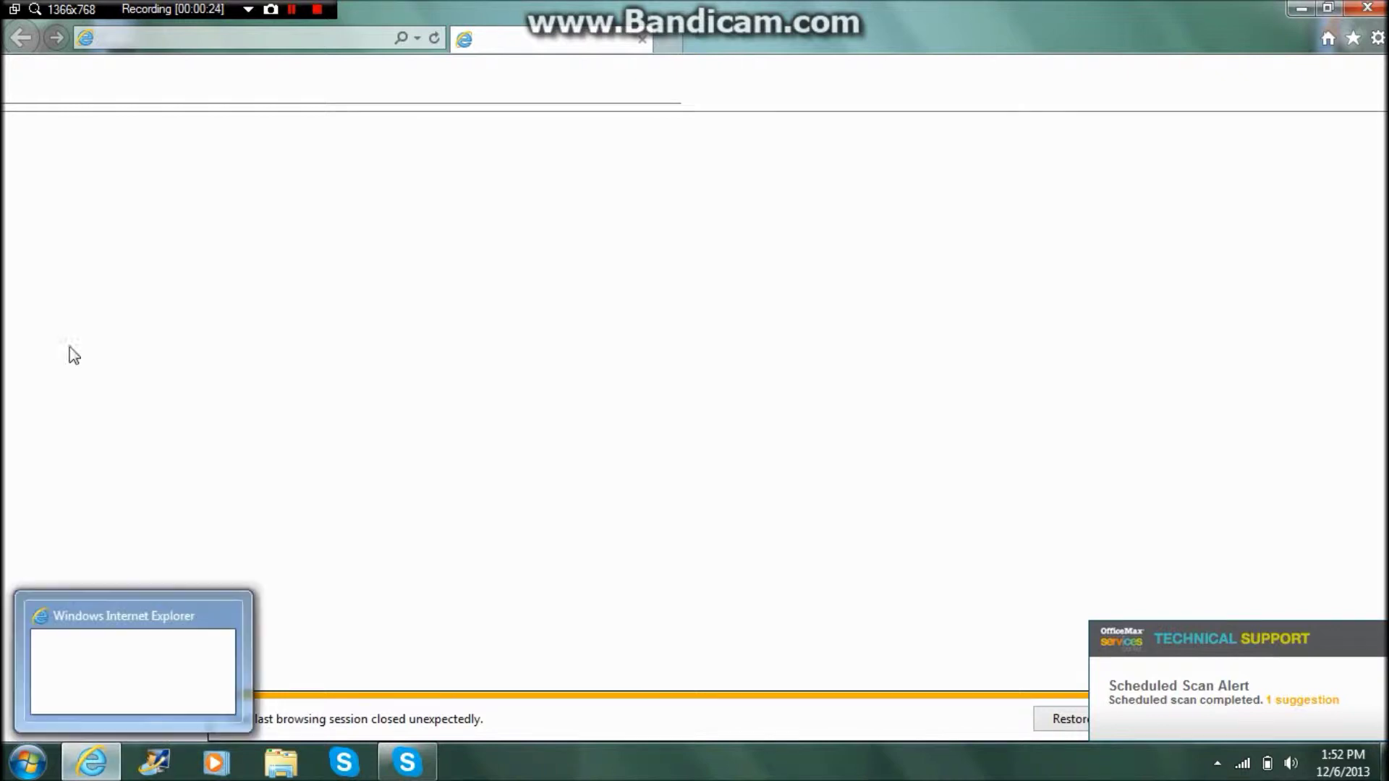
Load the 'movie' address, close the AOL.com tab, and go back to the Movietools page.
{"action": "left_click", "coordinate": [99, 38]}
{"action": "type", "text": "m"}
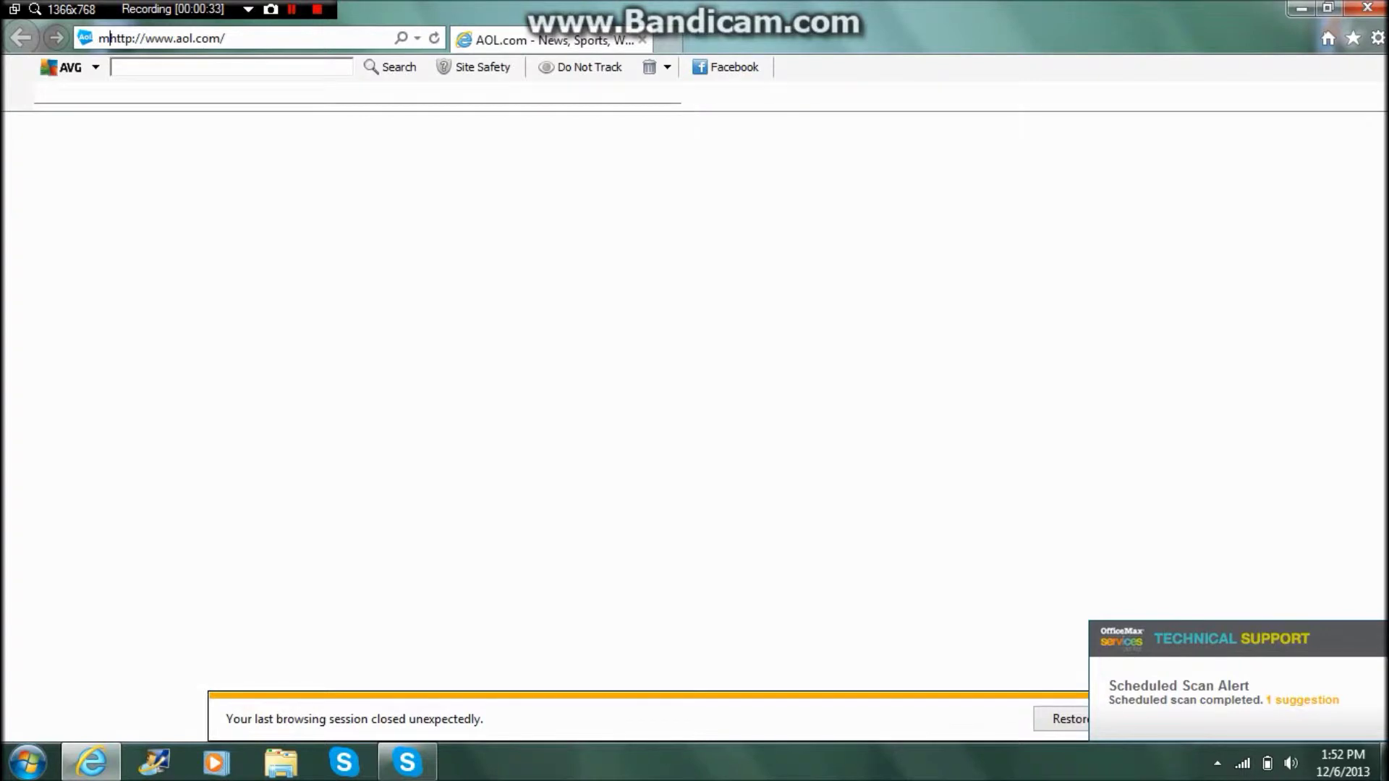
{"action": "type", "text": "ovie"}
{"action": "key", "text": "ctrl+a"}
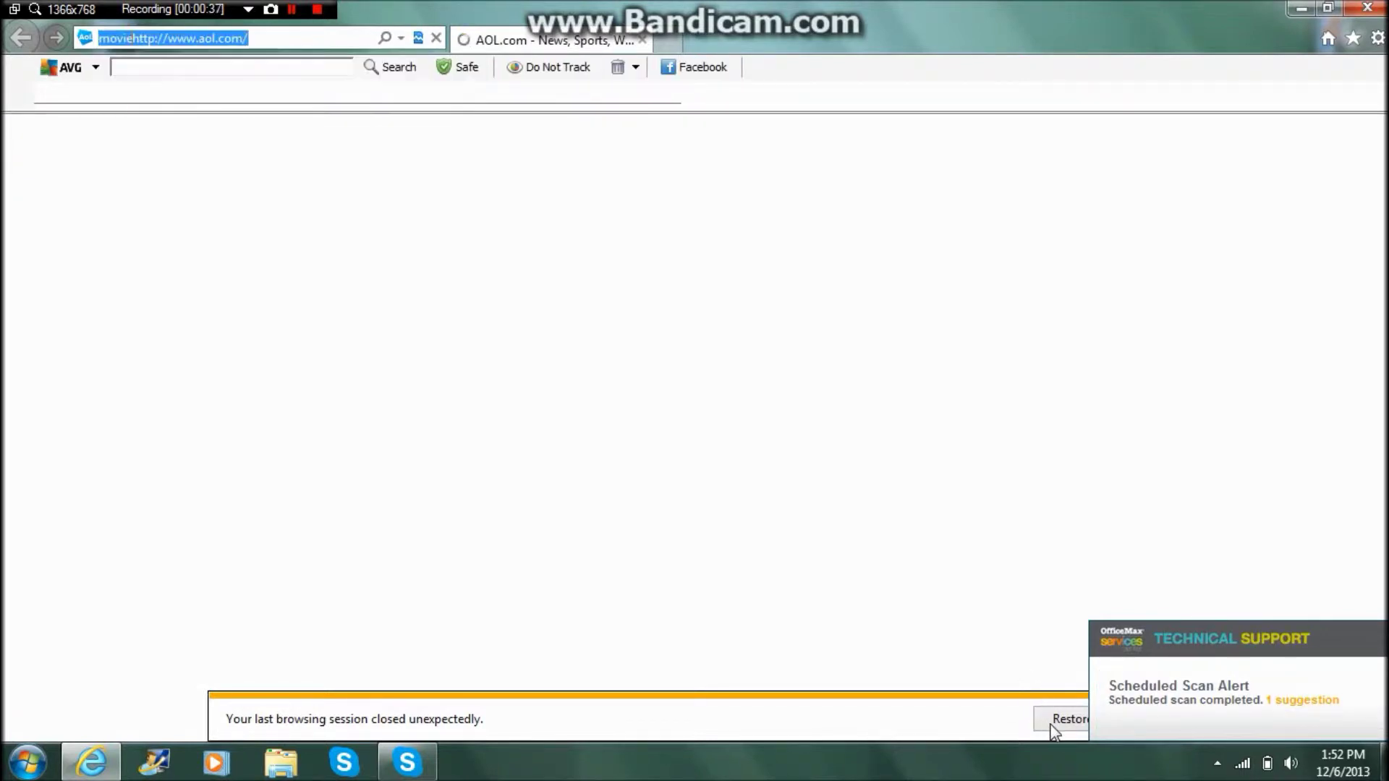
{"action": "key", "text": "Return"}
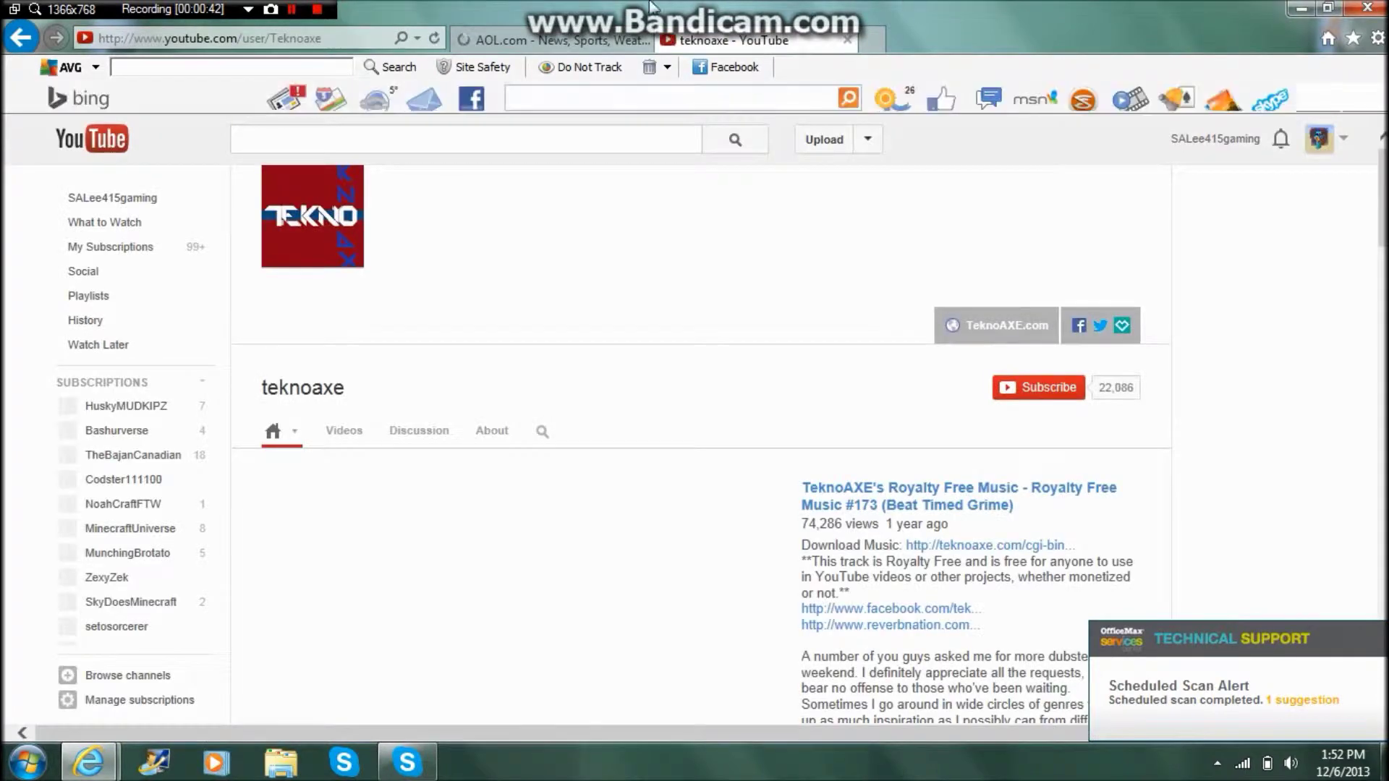
{"action": "left_click", "coordinate": [643, 40]}
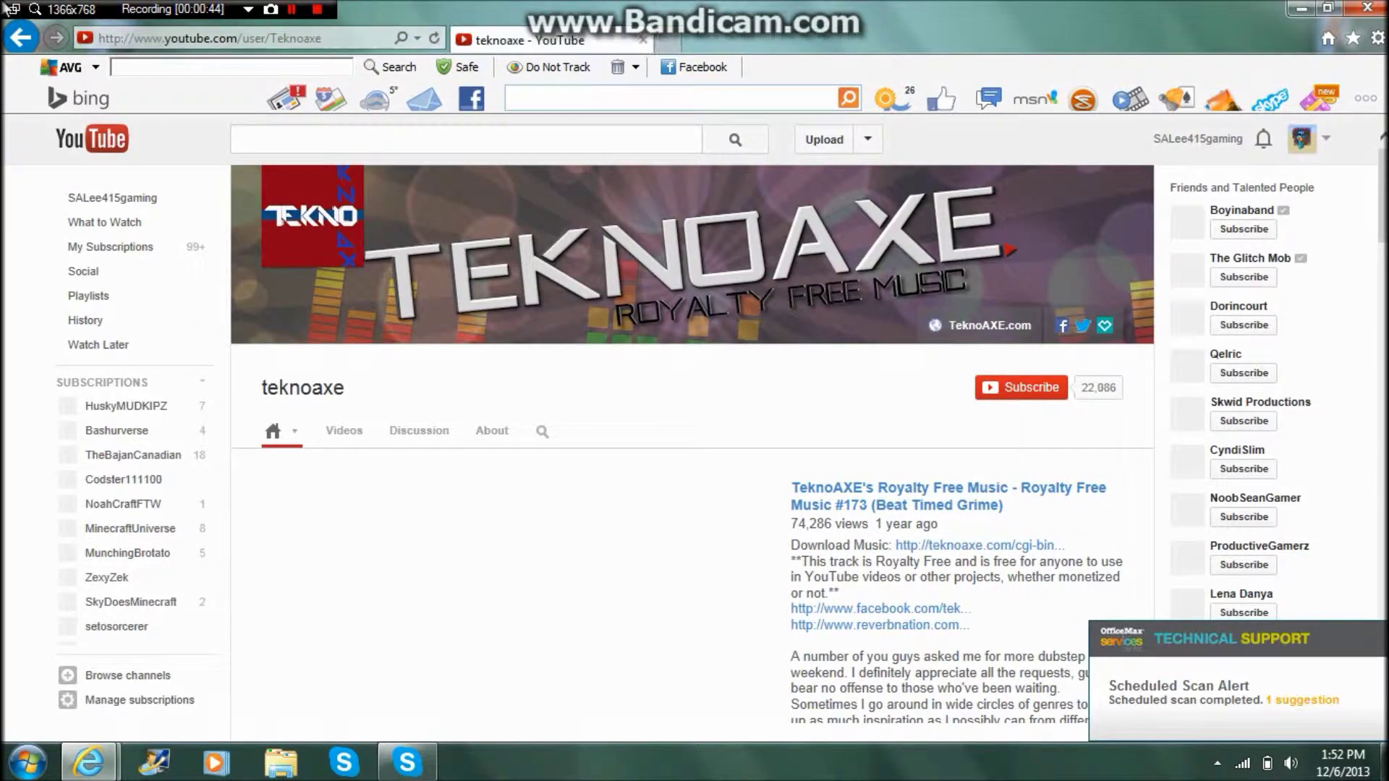
{"action": "left_click", "coordinate": [27, 48]}
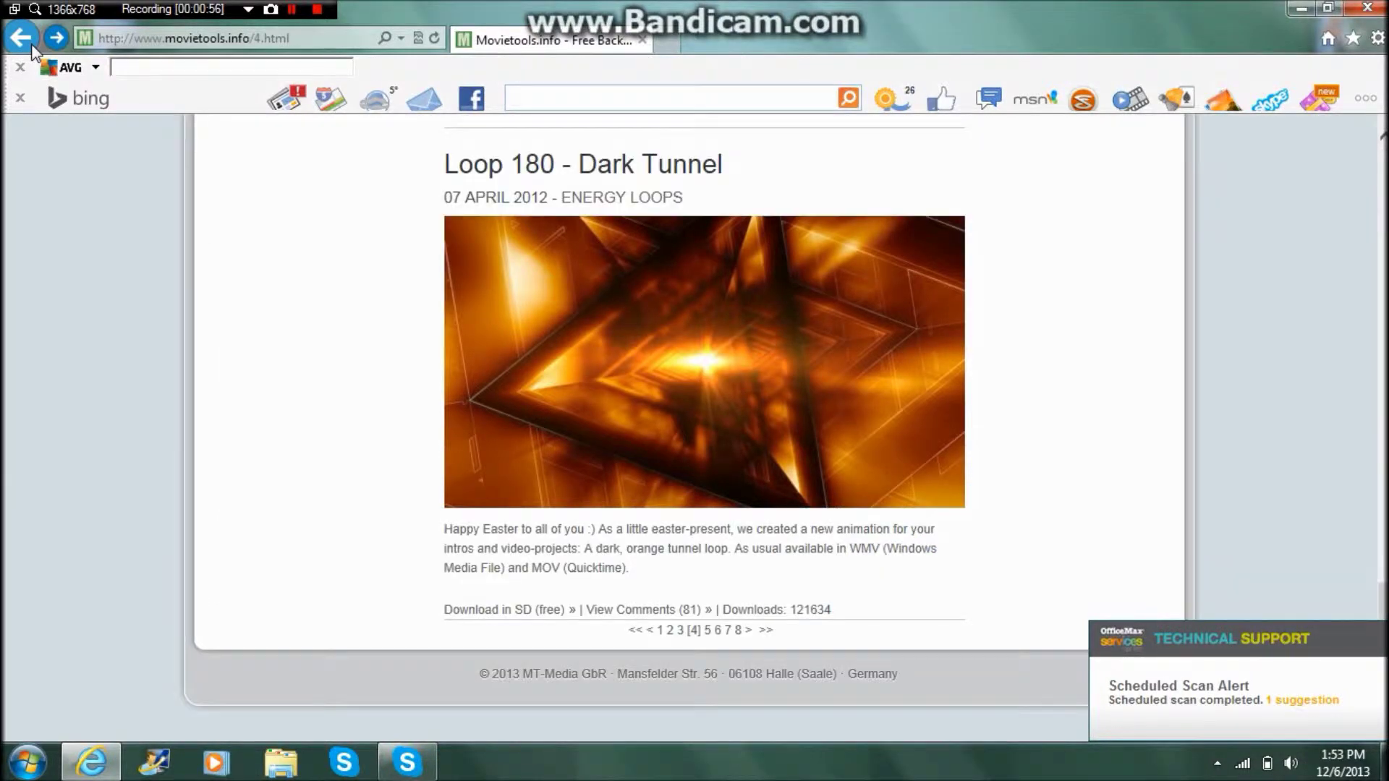
Expand the Video Background Loops categories on Movietools.info and bring up the file libraries window.
{"action": "scroll", "coordinate": [448, 365], "scroll_direction": "up", "scroll_amount": 15}
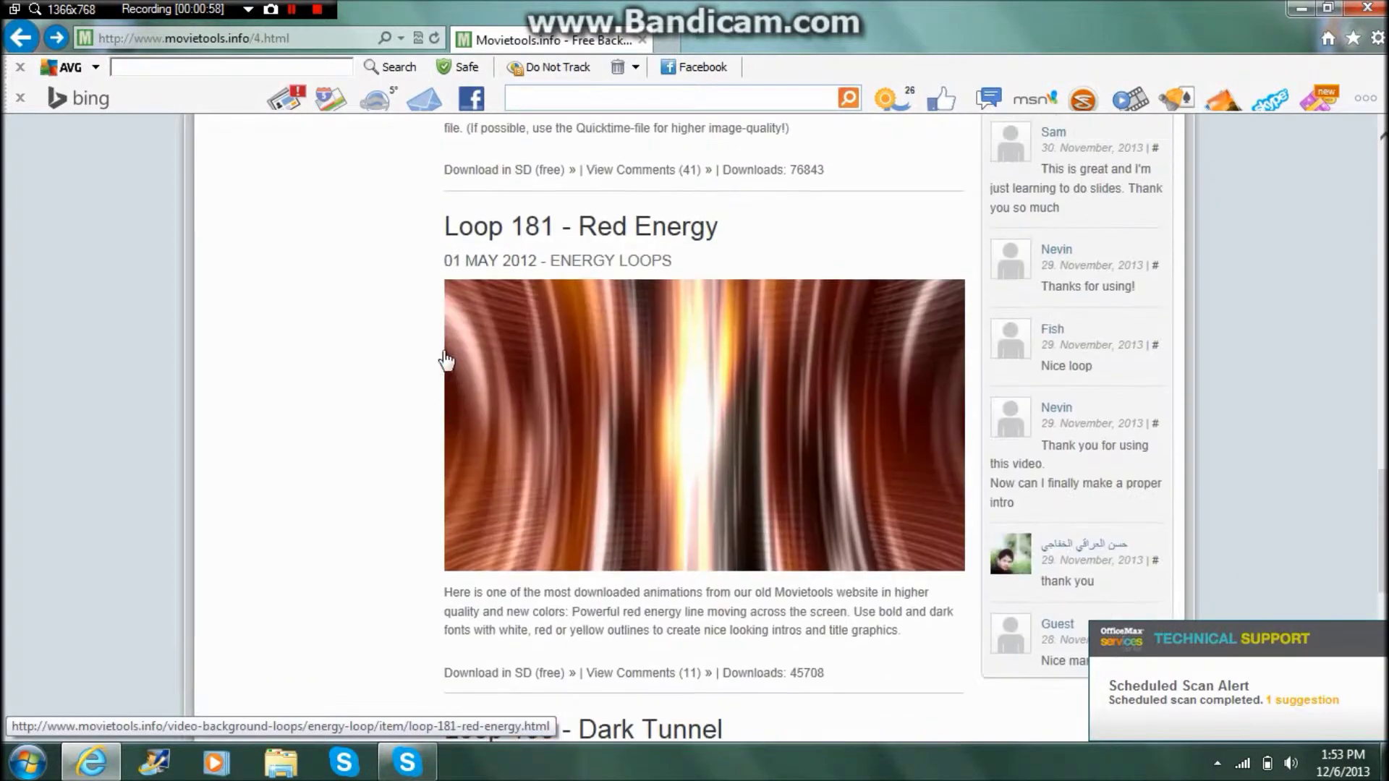
{"action": "scroll", "coordinate": [423, 309], "scroll_direction": "up", "scroll_amount": 6}
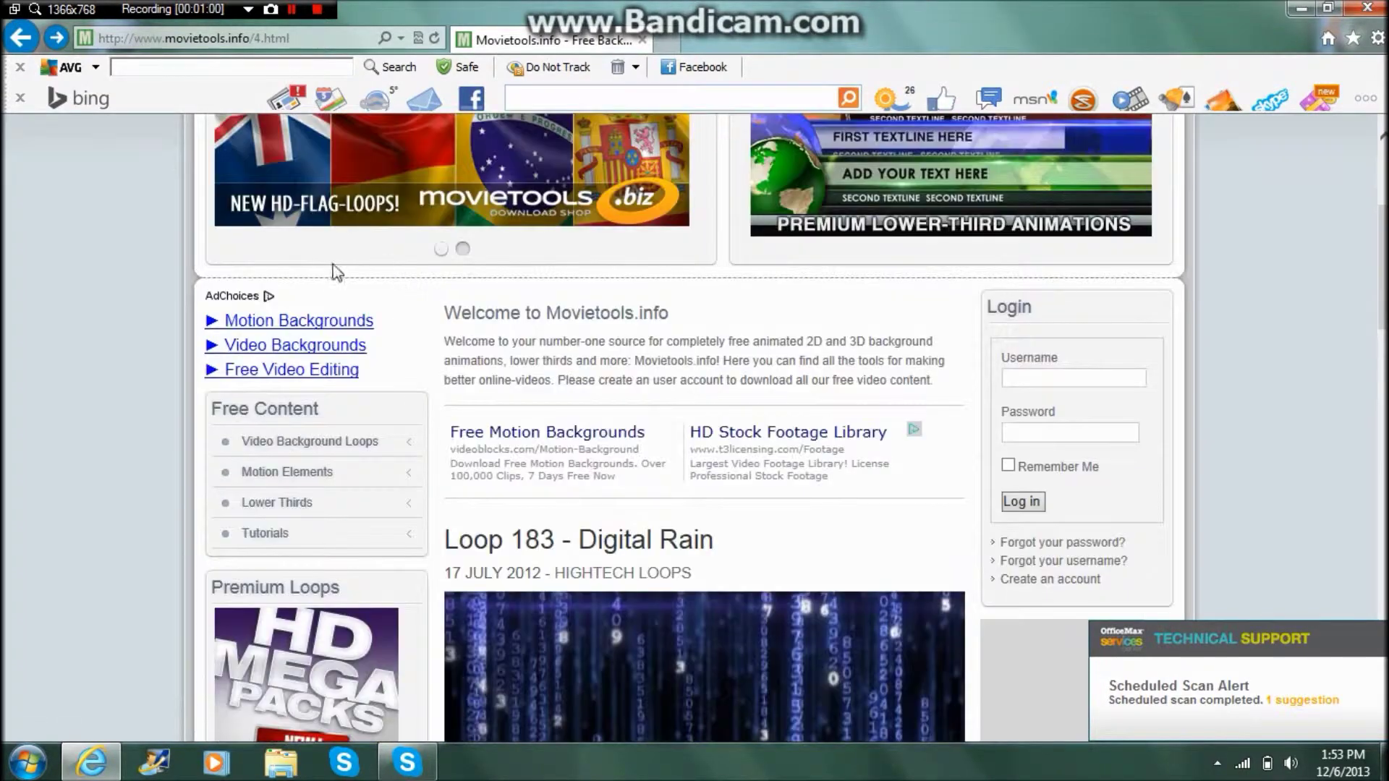
{"action": "left_click", "coordinate": [309, 443]}
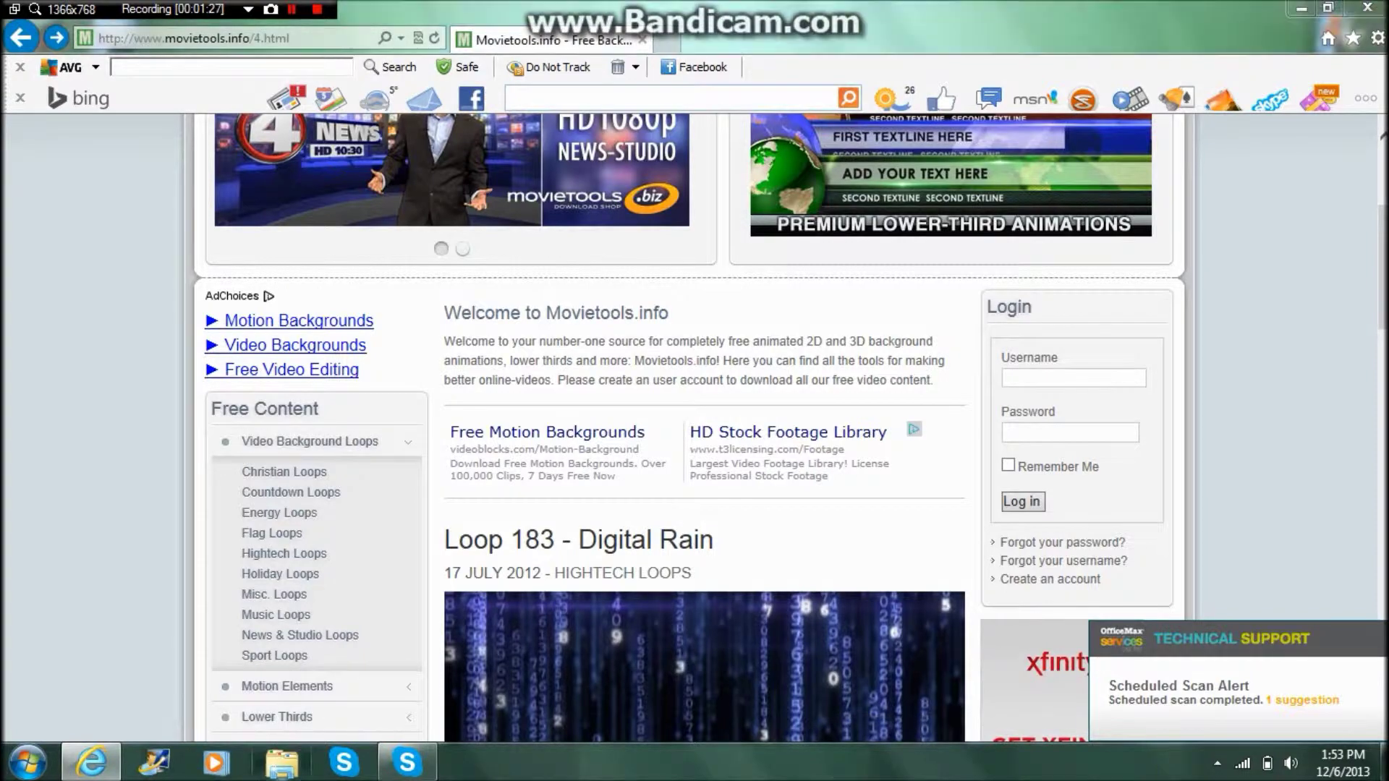
{"action": "left_click", "coordinate": [280, 762]}
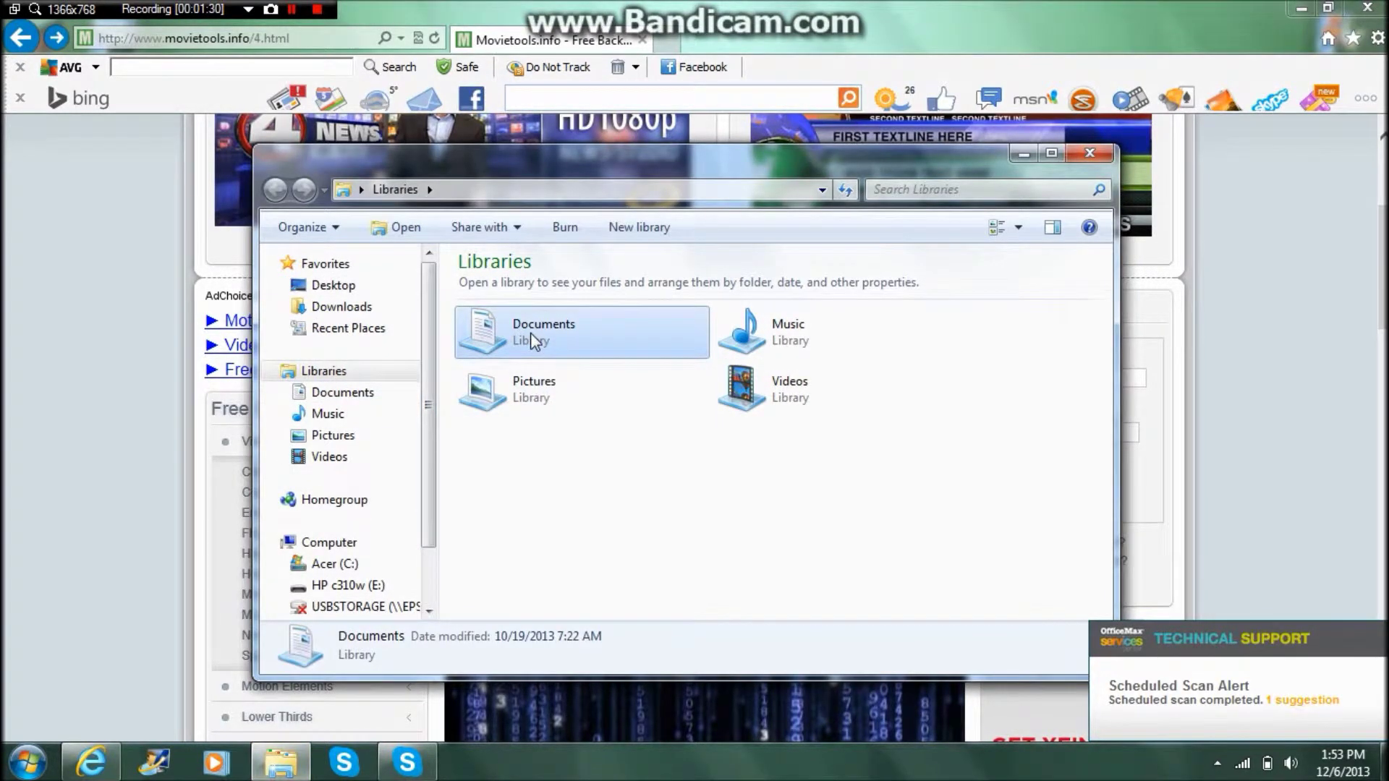
Open Documents > Stone Skins > mincraft > vids intro, then minimize Explorer and the browser.
{"action": "double_click", "coordinate": [533, 336]}
{"action": "double_click", "coordinate": [509, 471]}
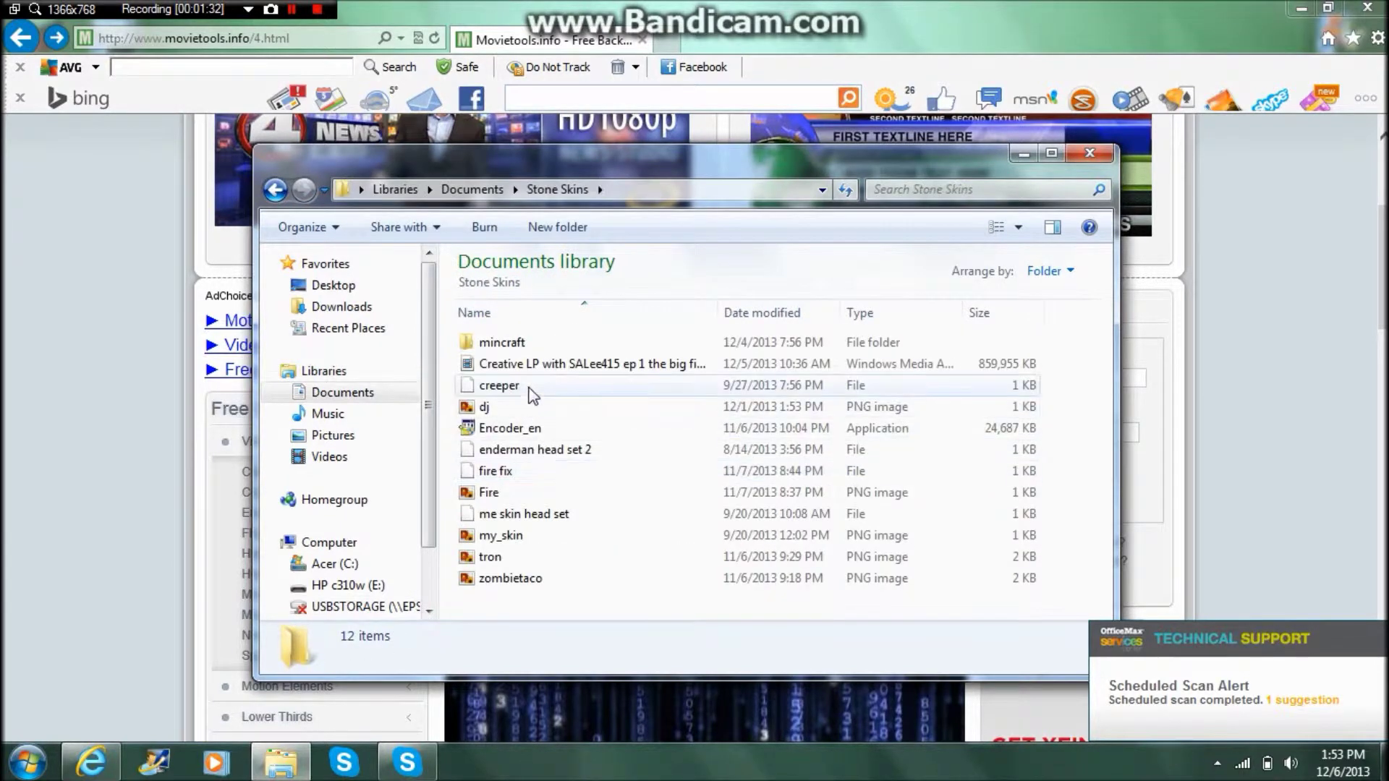
{"action": "double_click", "coordinate": [519, 342]}
{"action": "double_click", "coordinate": [520, 409]}
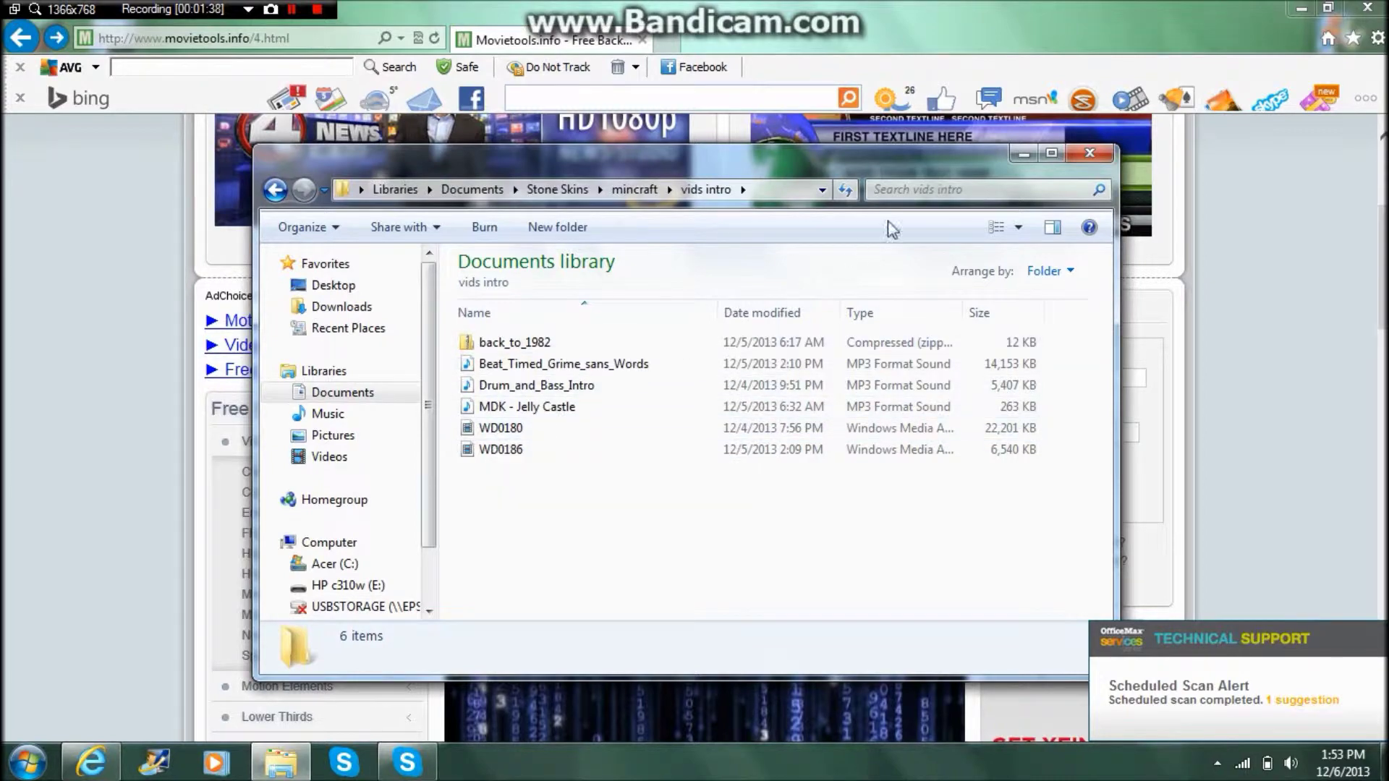
{"action": "left_click", "coordinate": [1023, 153]}
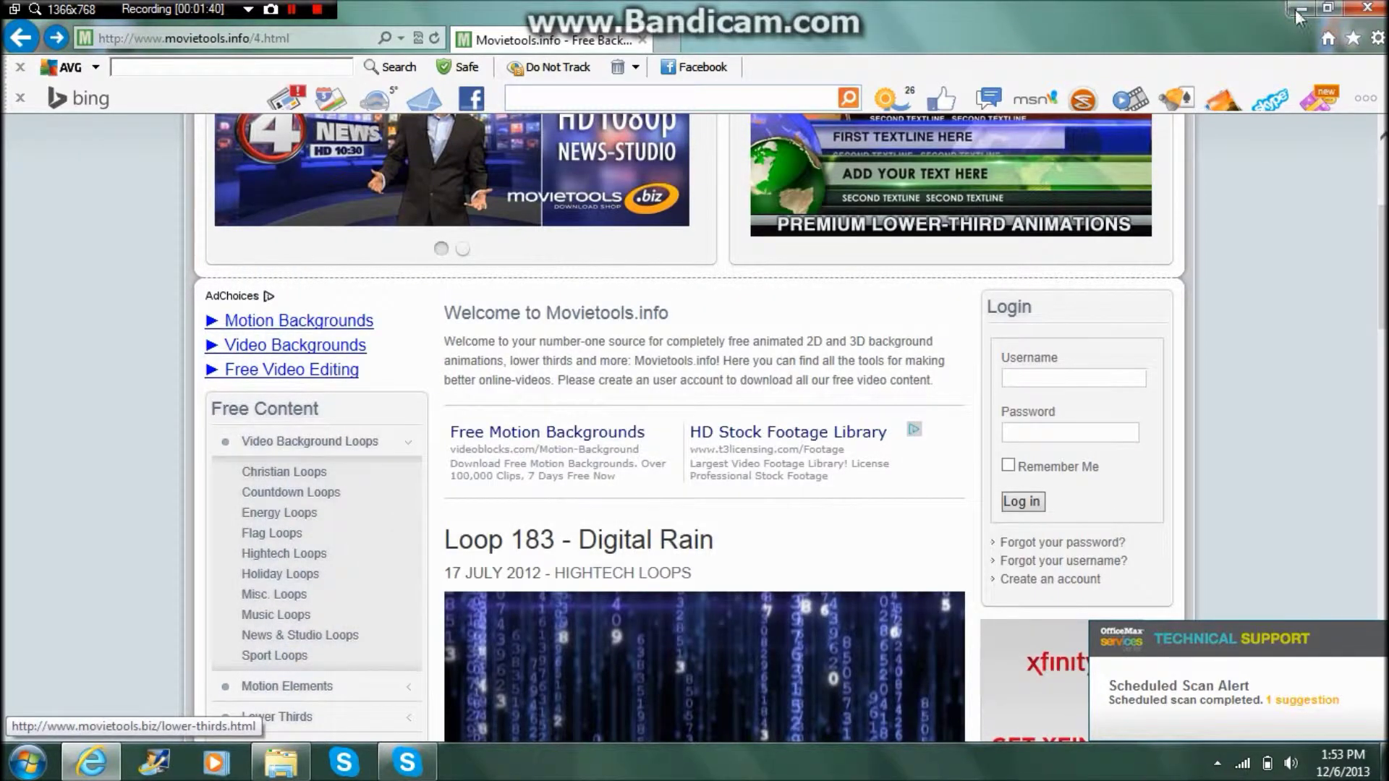
{"action": "left_click", "coordinate": [1298, 9]}
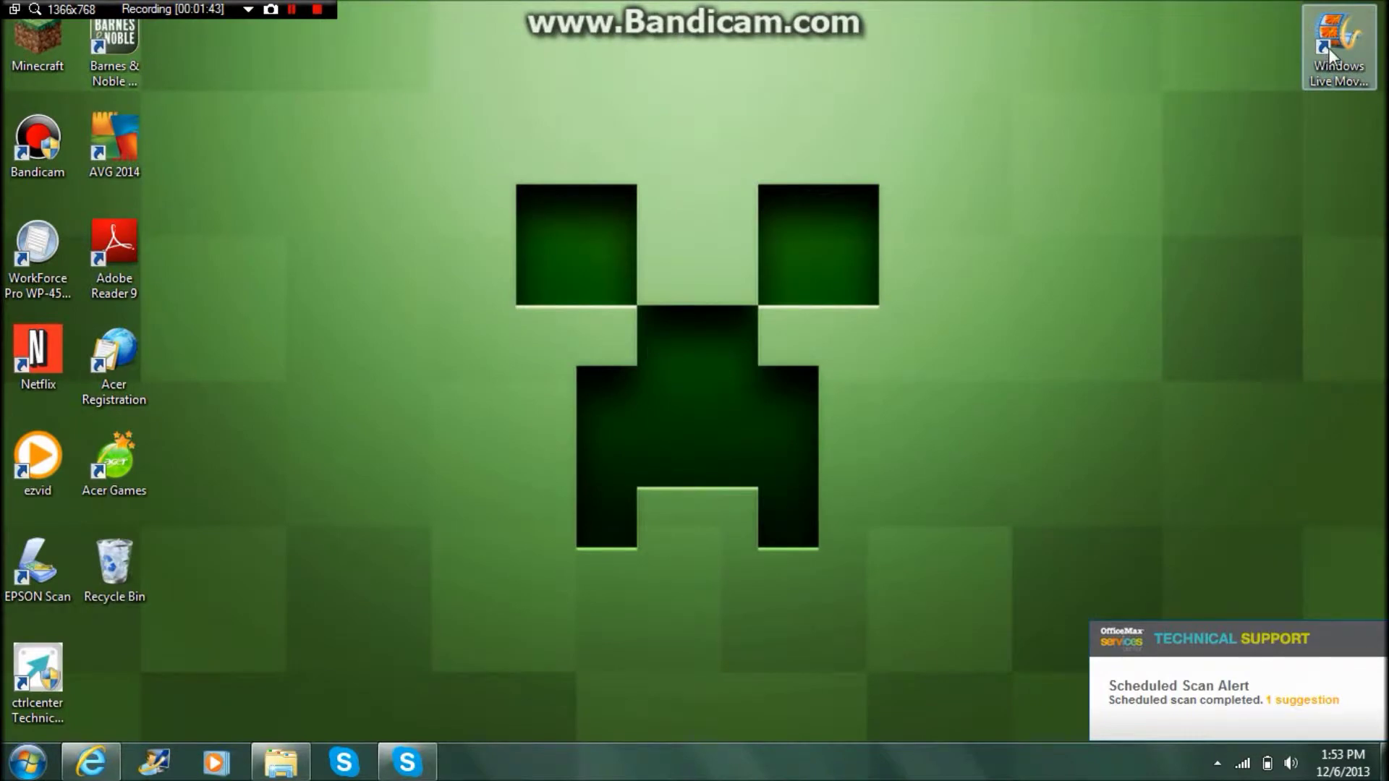
Launch Movie Maker and drag the WD0180 tunnel clip from vids intro onto the storyboard.
{"action": "double_click", "coordinate": [1328, 48]}
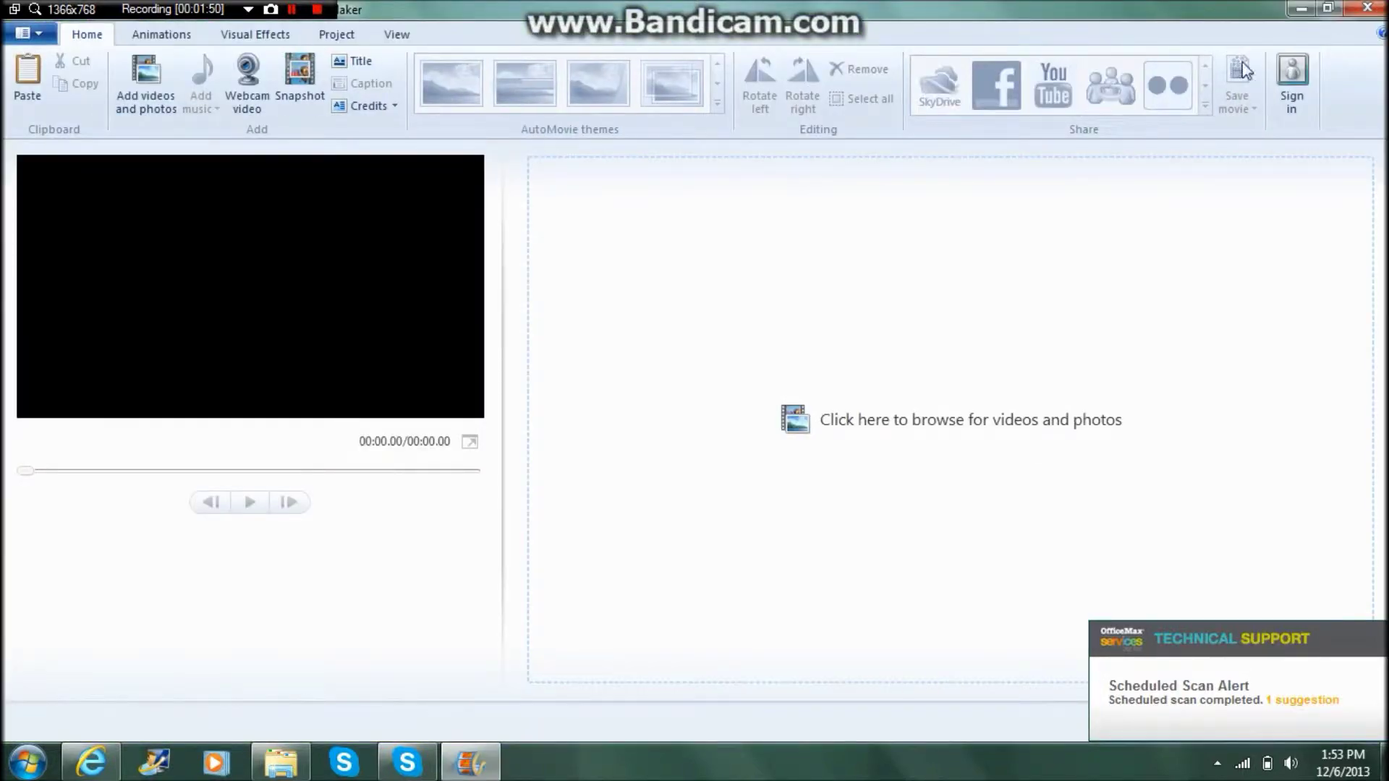
{"action": "left_click", "coordinate": [281, 761]}
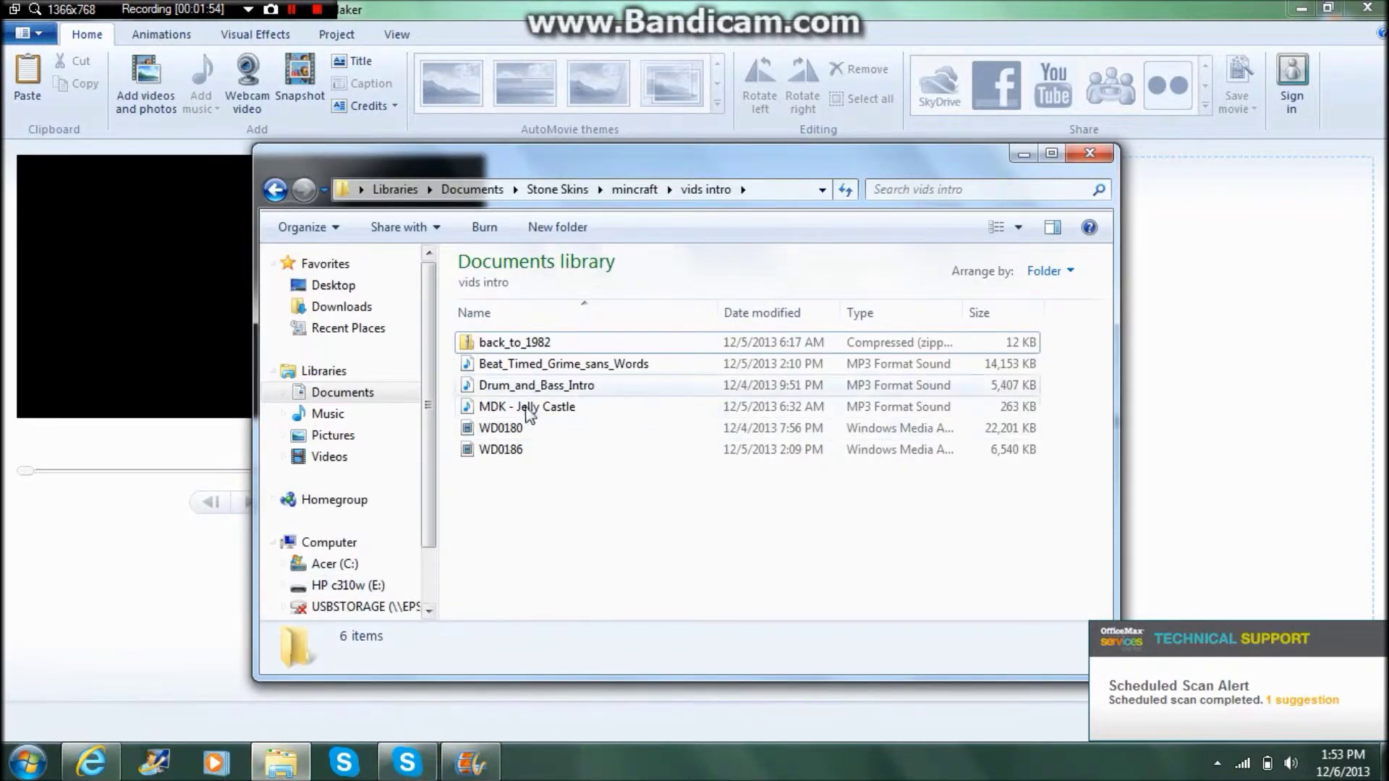
{"action": "left_click_drag", "start_coordinate": [519, 431], "coordinate": [1106, 314]}
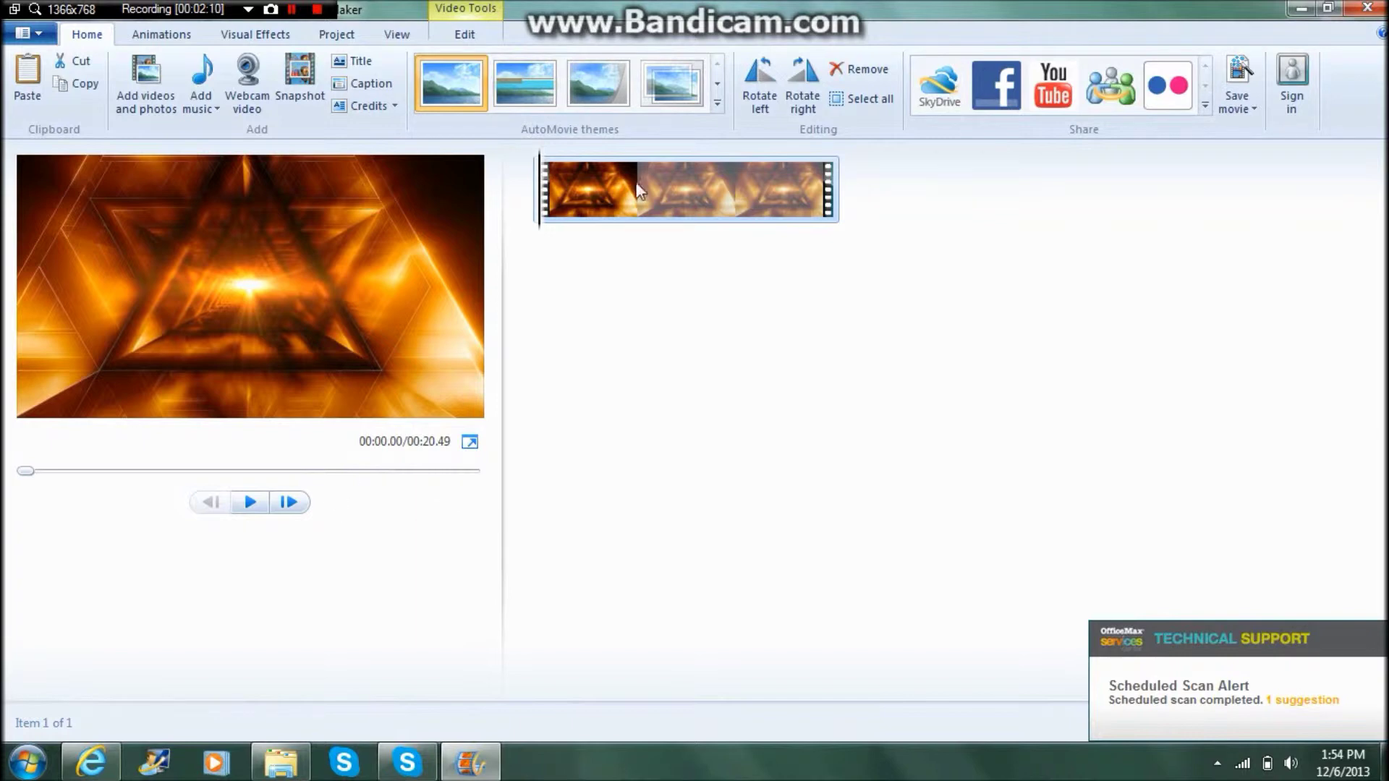
Give the tunnel clip a 1.50-second pixelate transition and preview it.
{"action": "left_click", "coordinate": [189, 39]}
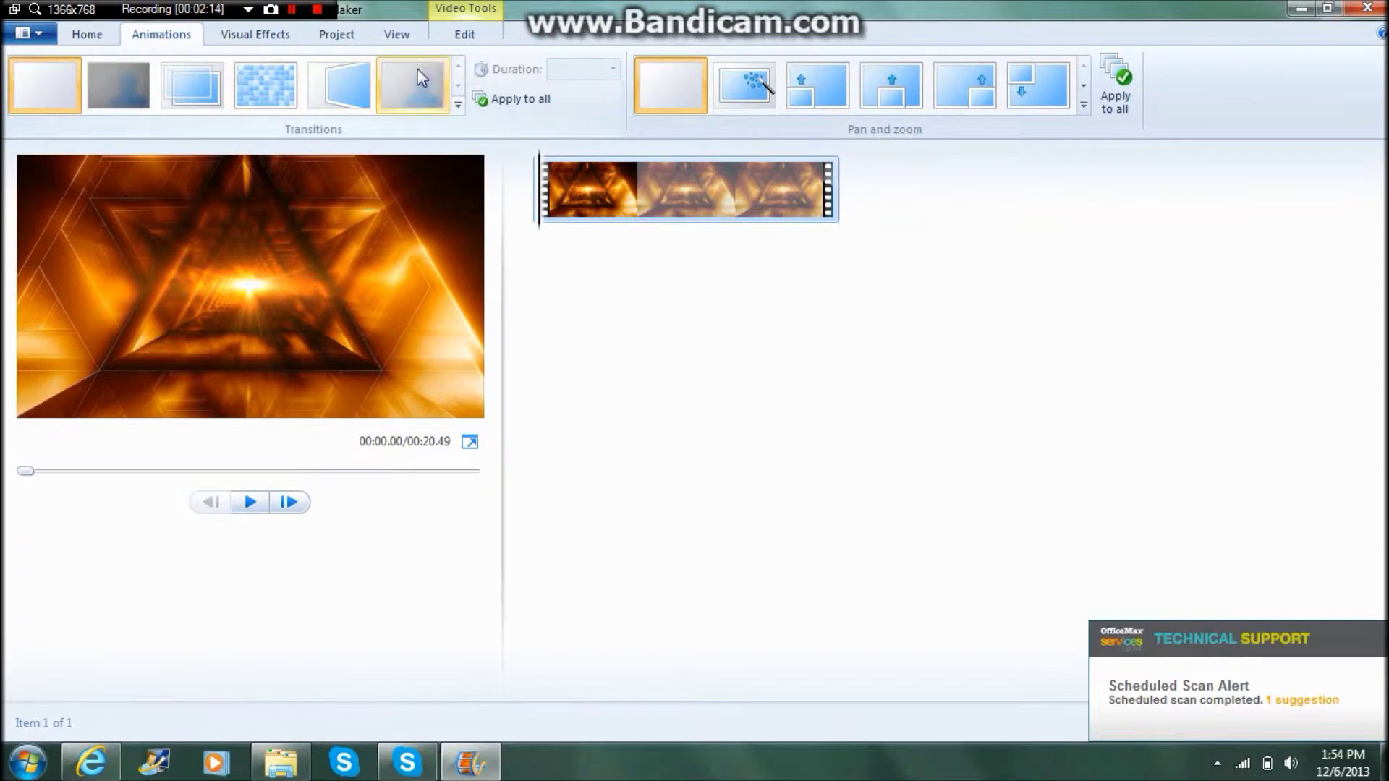
{"action": "left_click", "coordinate": [275, 90]}
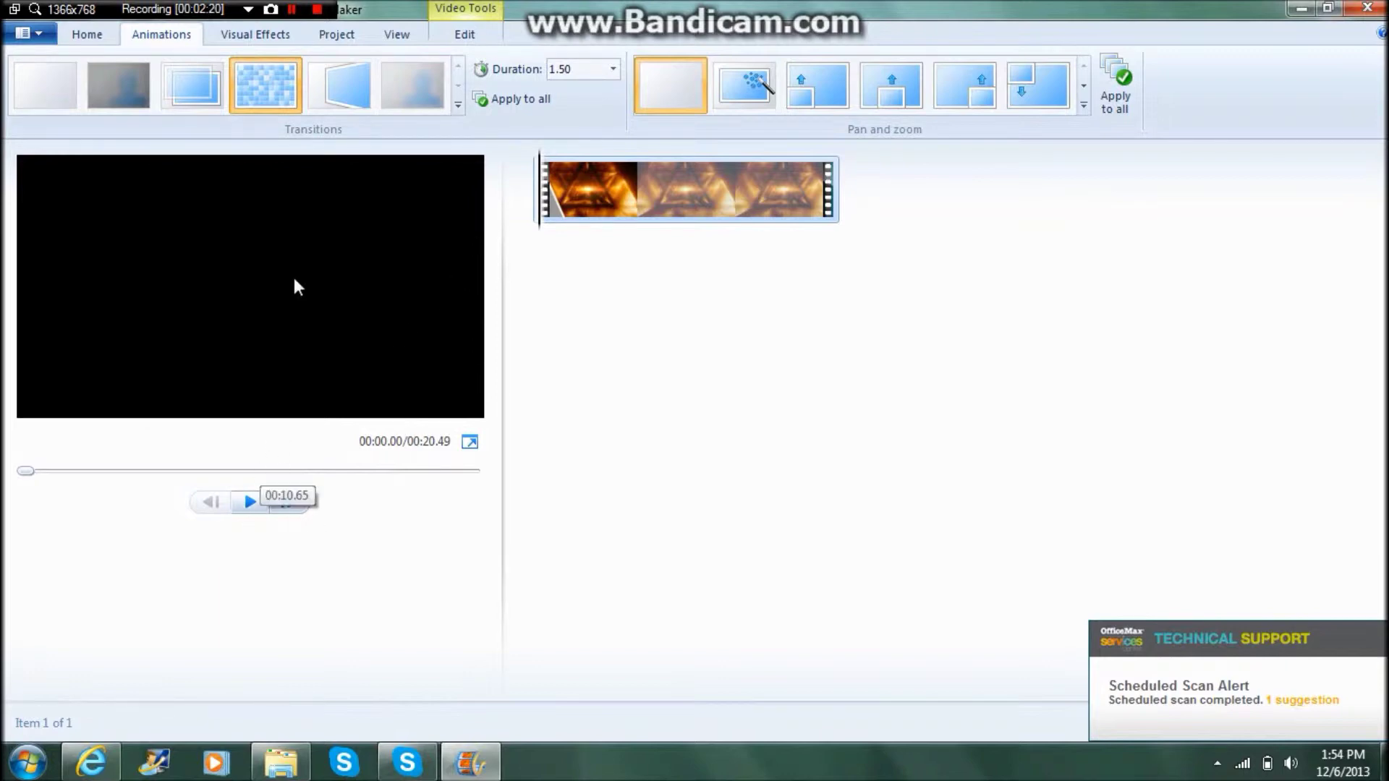
{"action": "left_click", "coordinate": [253, 504]}
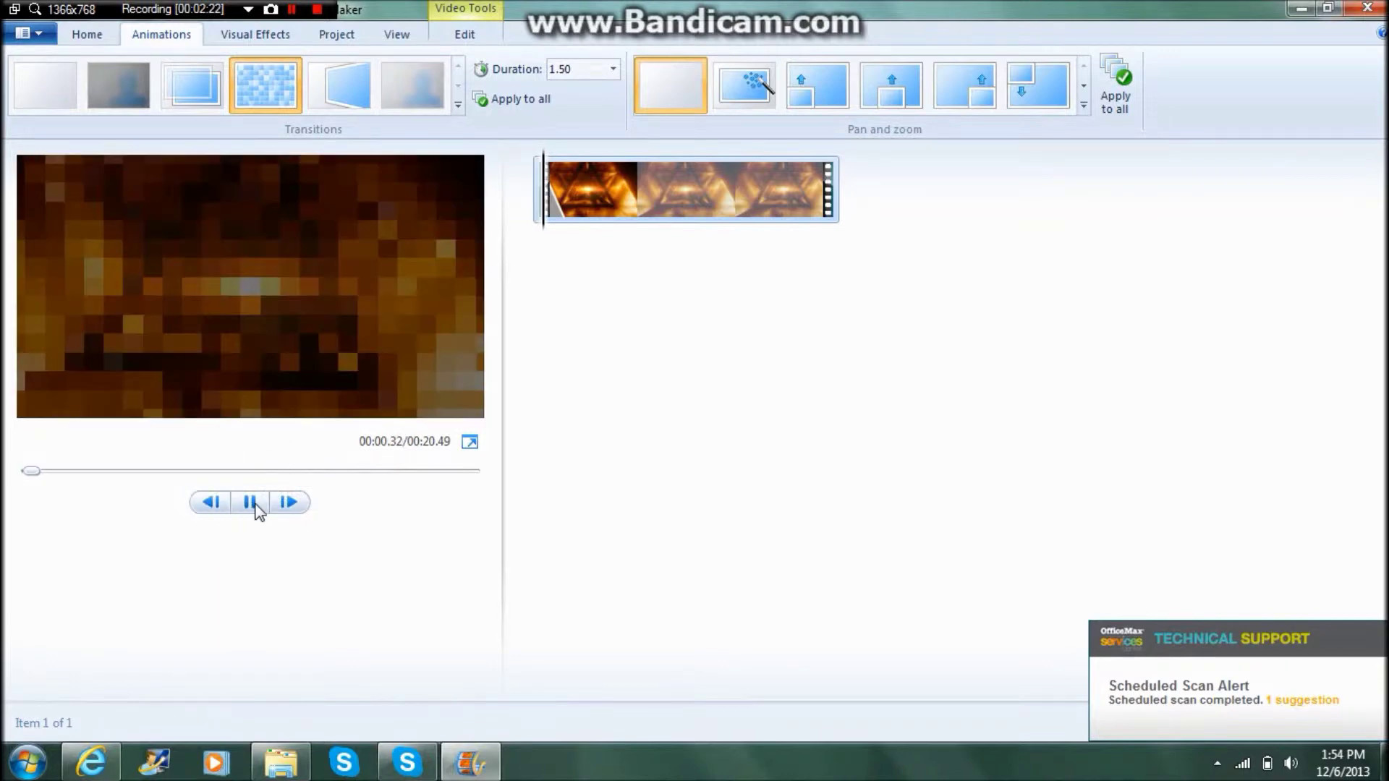
{"action": "left_click", "coordinate": [255, 504]}
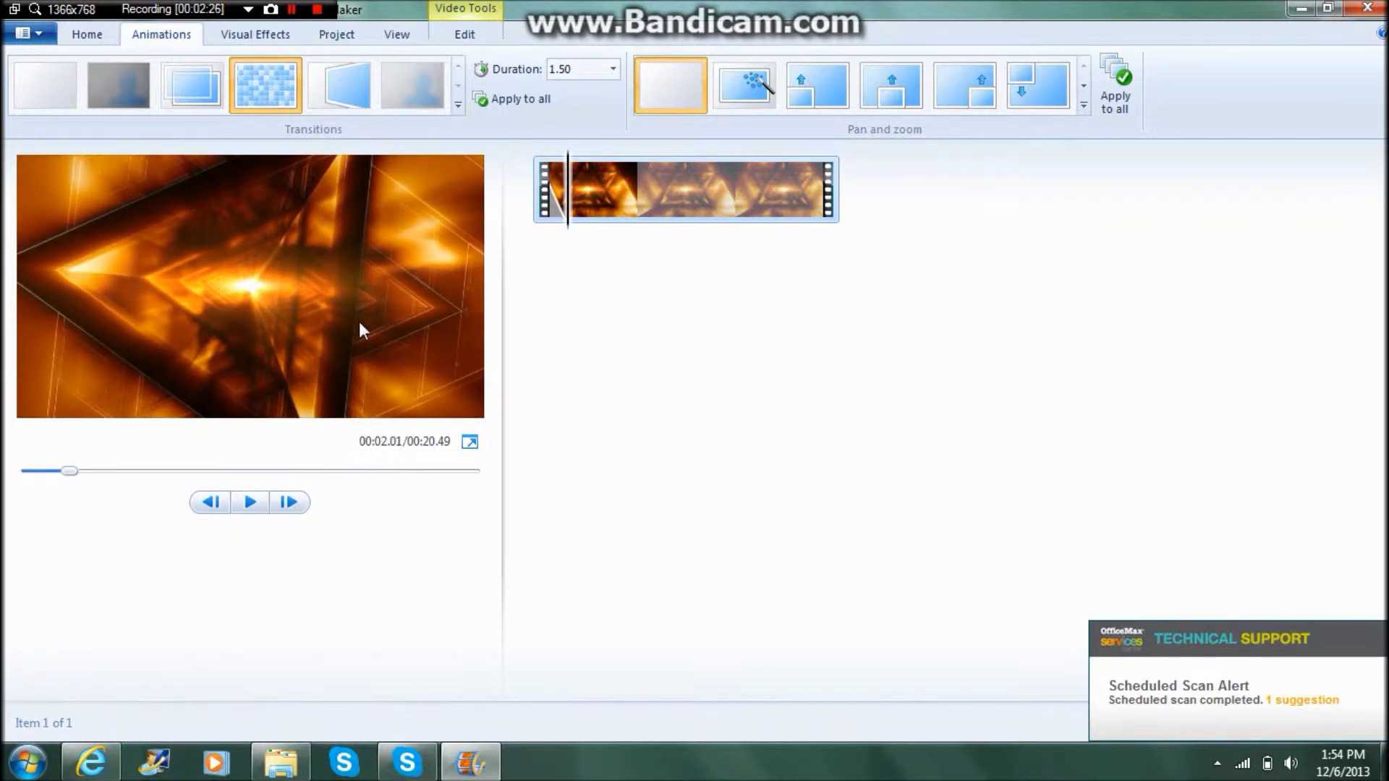
{"action": "left_click", "coordinate": [90, 36]}
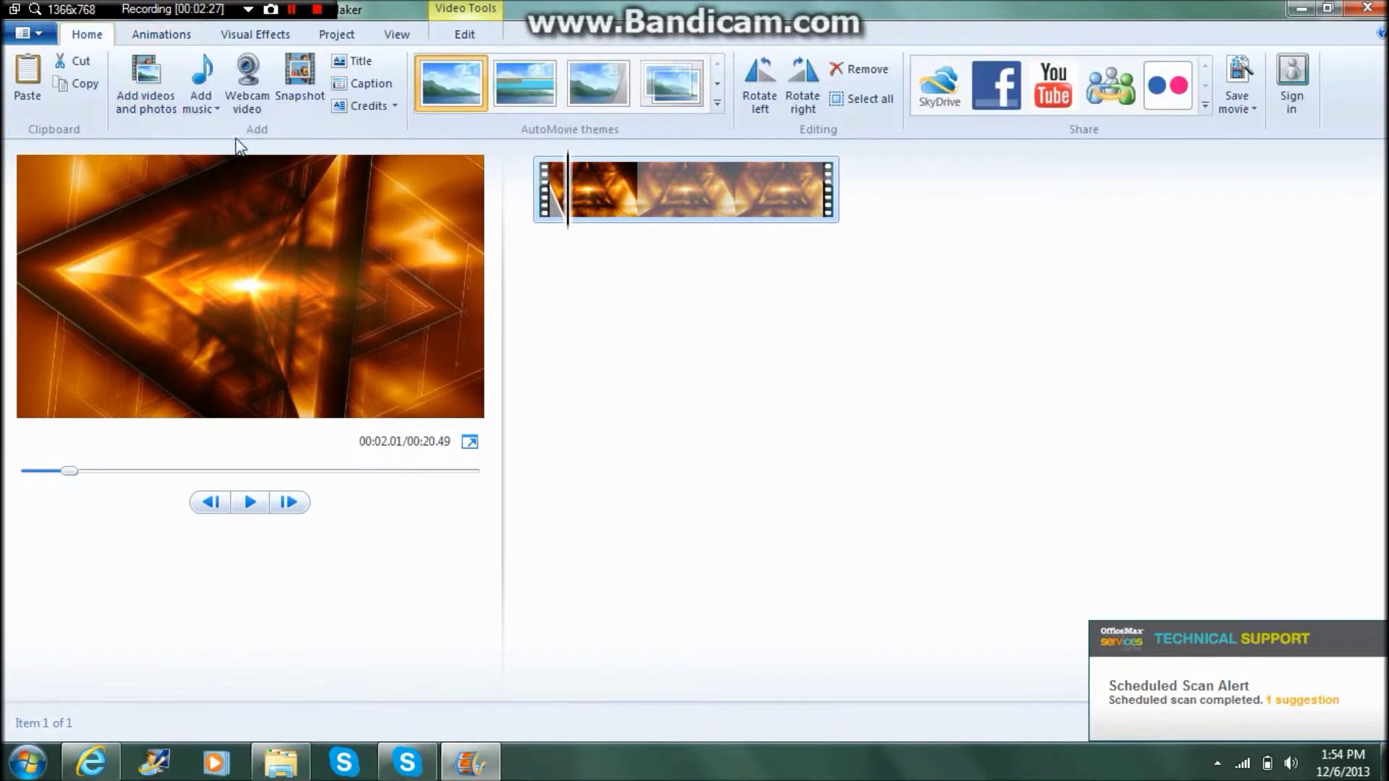
Add a caption at 2.00s reading 'introfnsdjanfkjdas' and preview it from the start.
{"action": "left_click", "coordinate": [365, 83]}
{"action": "left_click", "coordinate": [385, 73]}
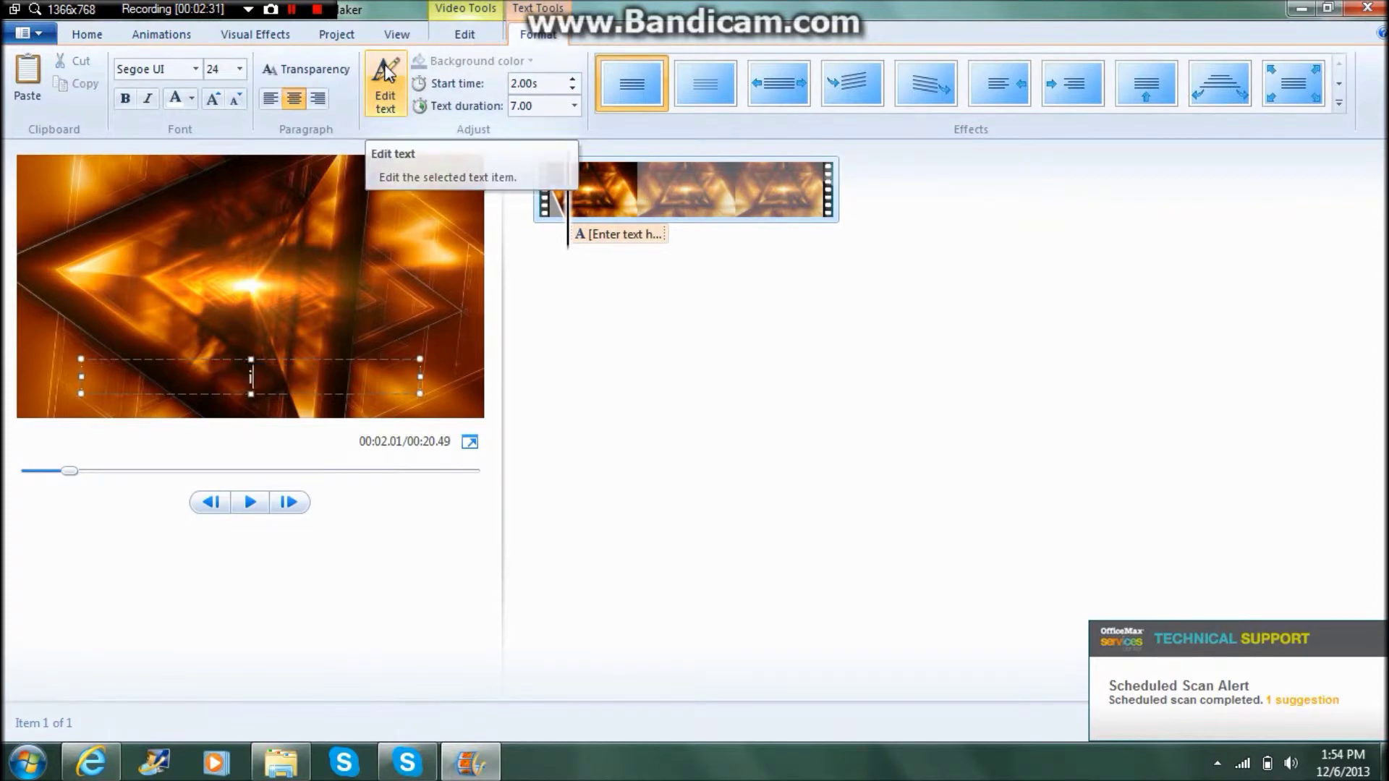
{"action": "type", "text": "introfnsdjanfkjdas"}
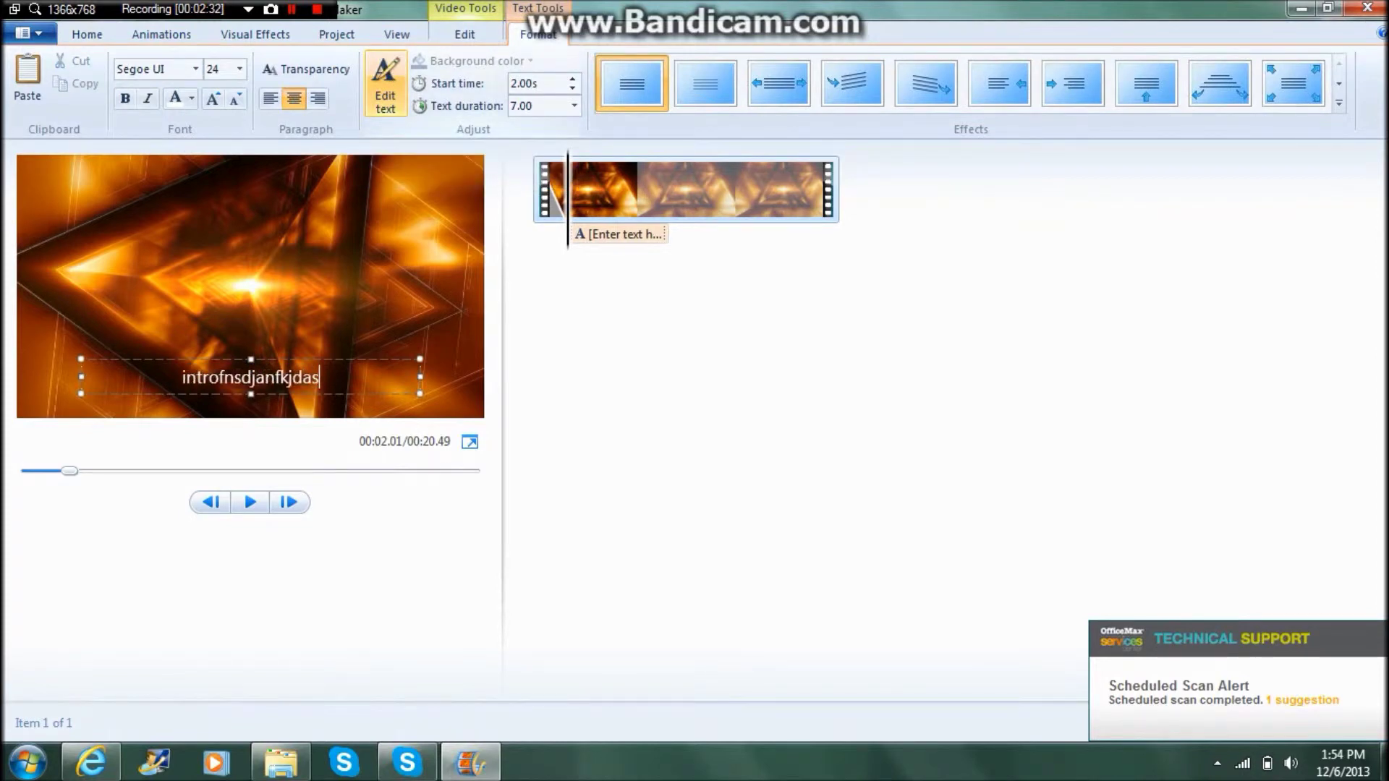
{"action": "left_click", "coordinate": [618, 294]}
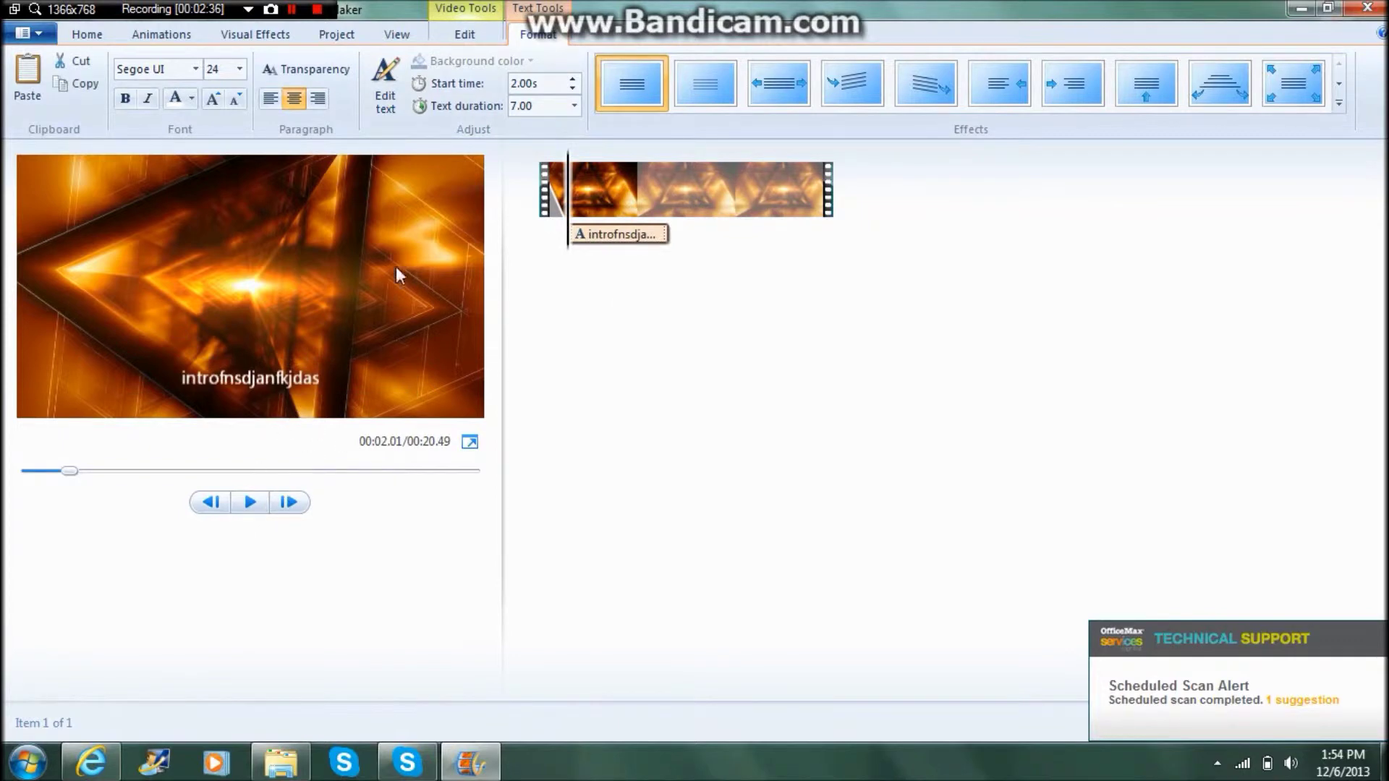
{"action": "left_click_drag", "start_coordinate": [66, 471], "coordinate": [22, 471]}
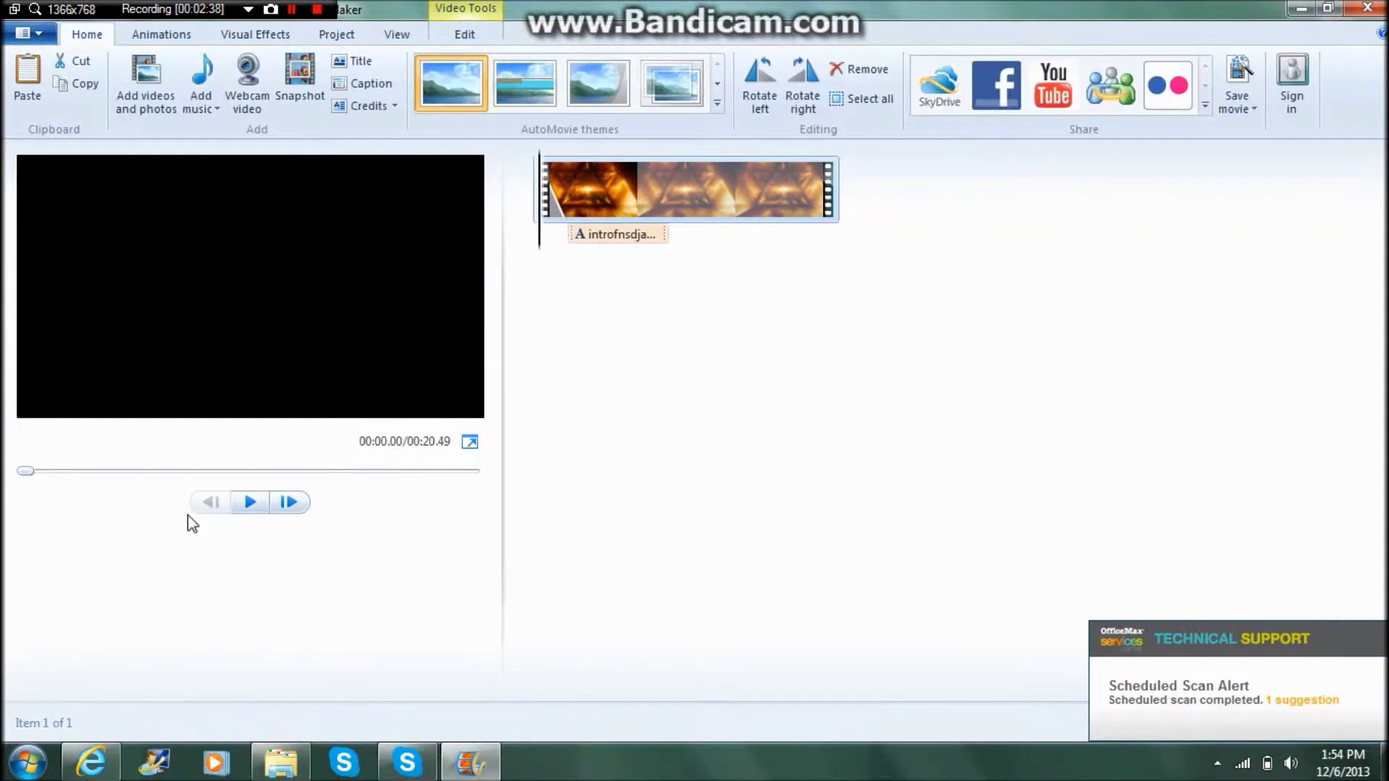
{"action": "left_click", "coordinate": [251, 503]}
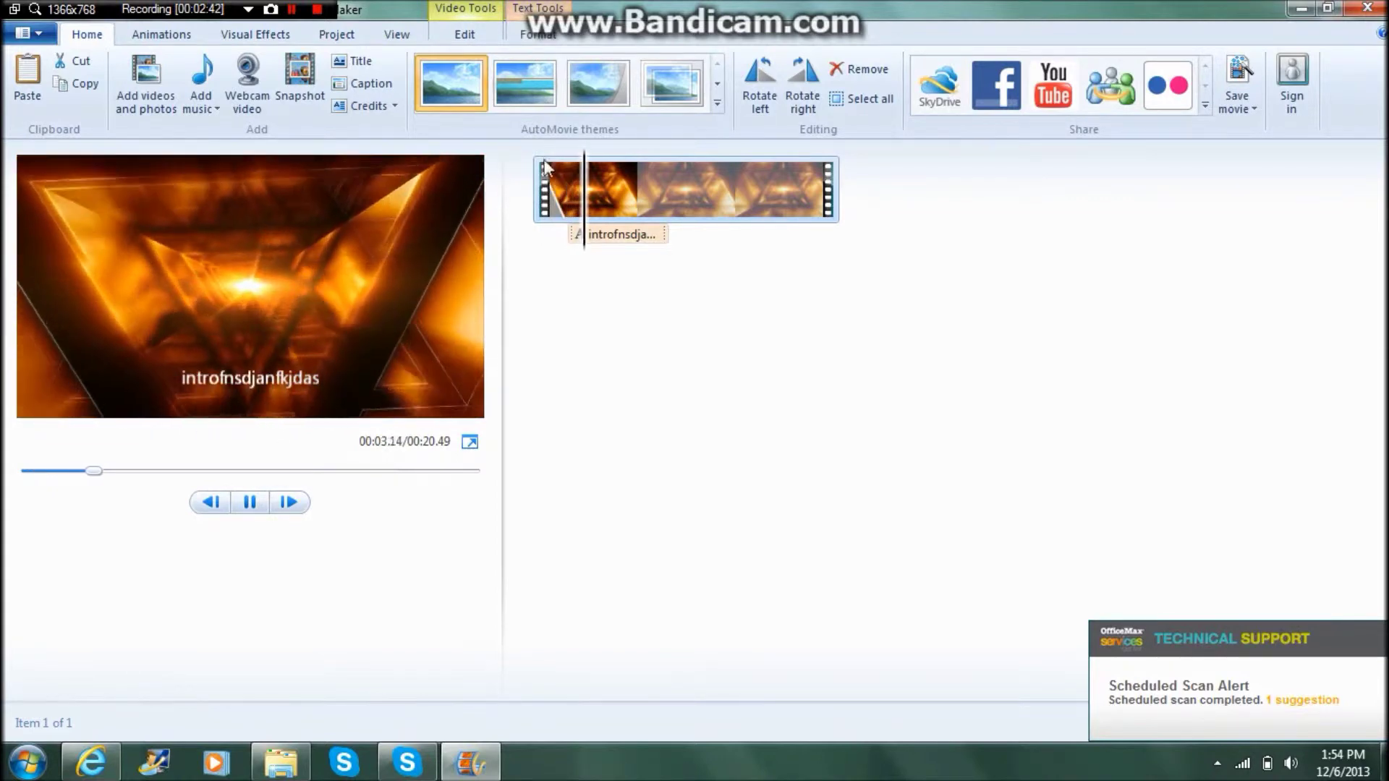
{"action": "left_click", "coordinate": [138, 474]}
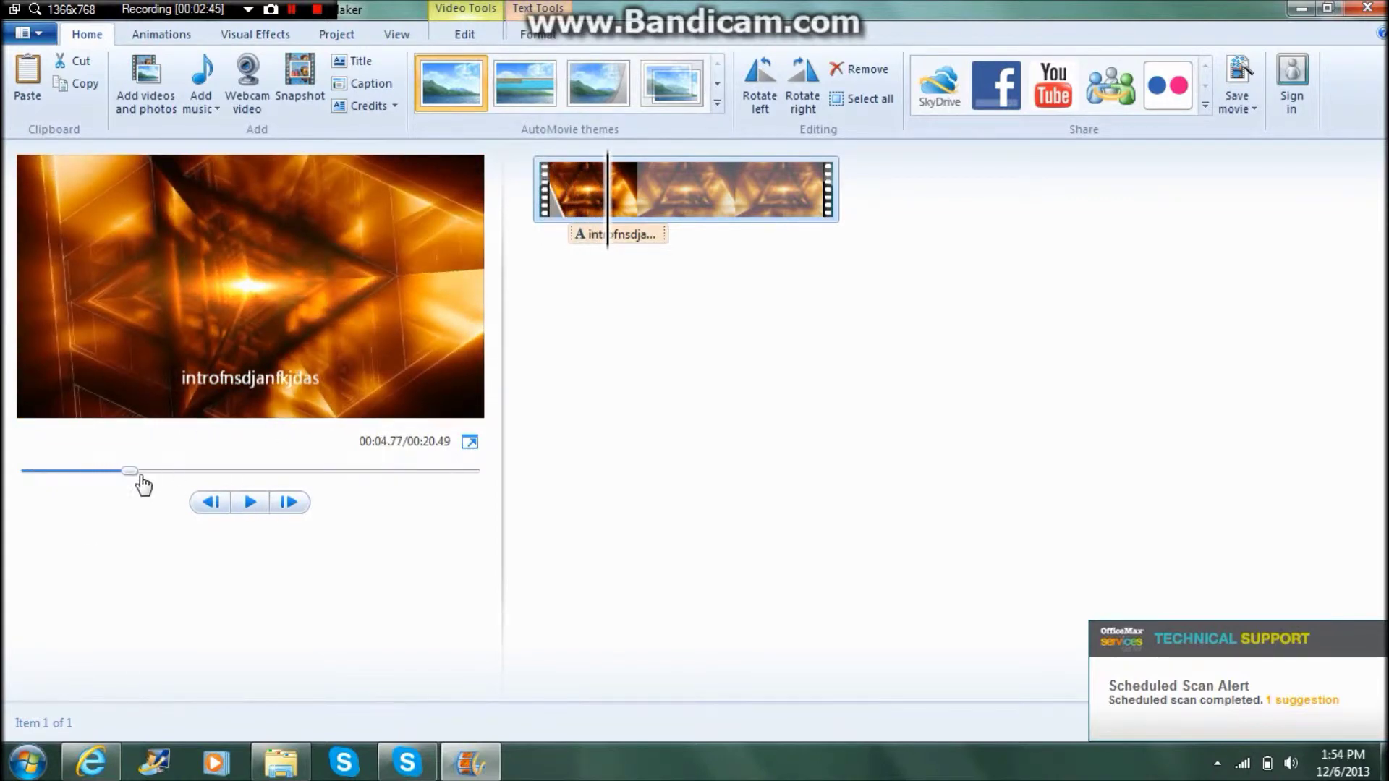
{"action": "left_click", "coordinate": [22, 471]}
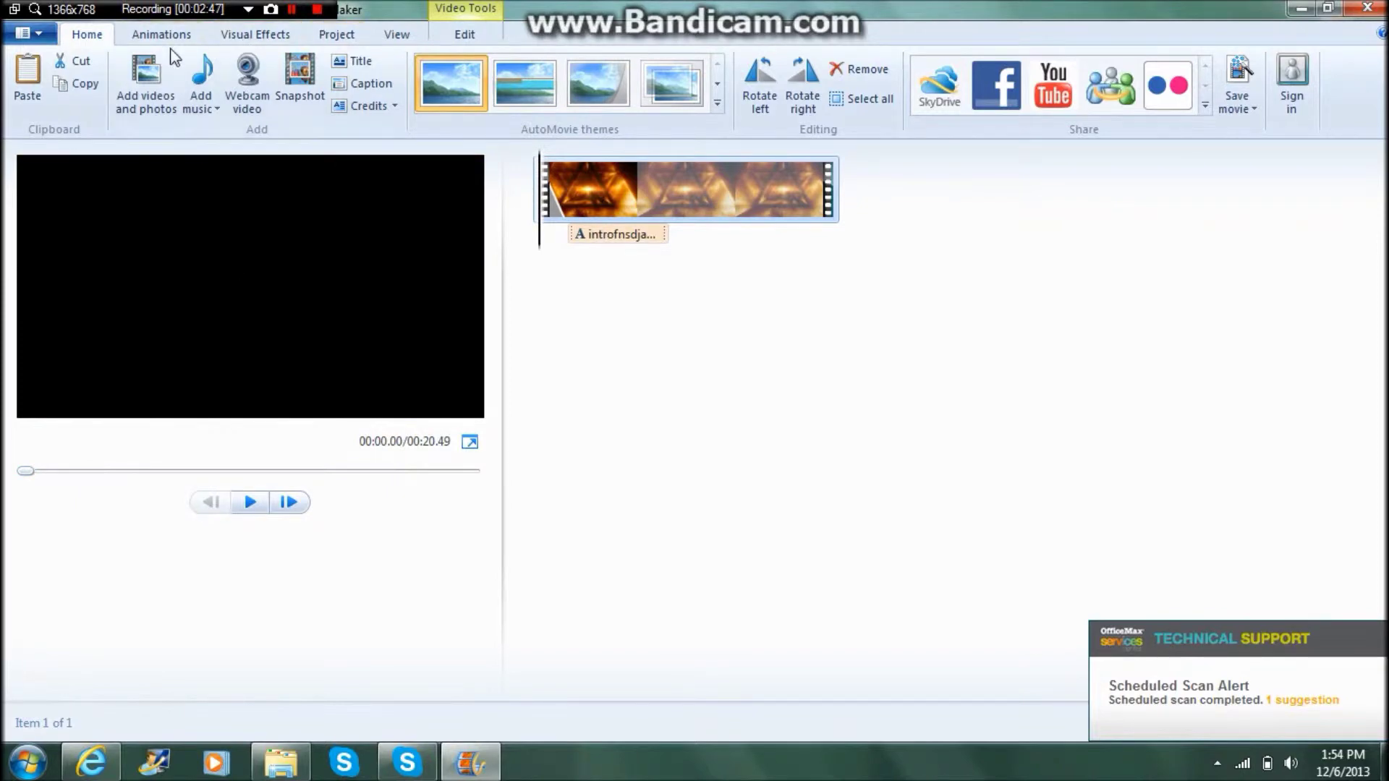
Apply the Swing animation to the caption, preview it, and bring Internet Explorer forward.
{"action": "left_click", "coordinate": [623, 233]}
{"action": "left_click", "coordinate": [532, 34]}
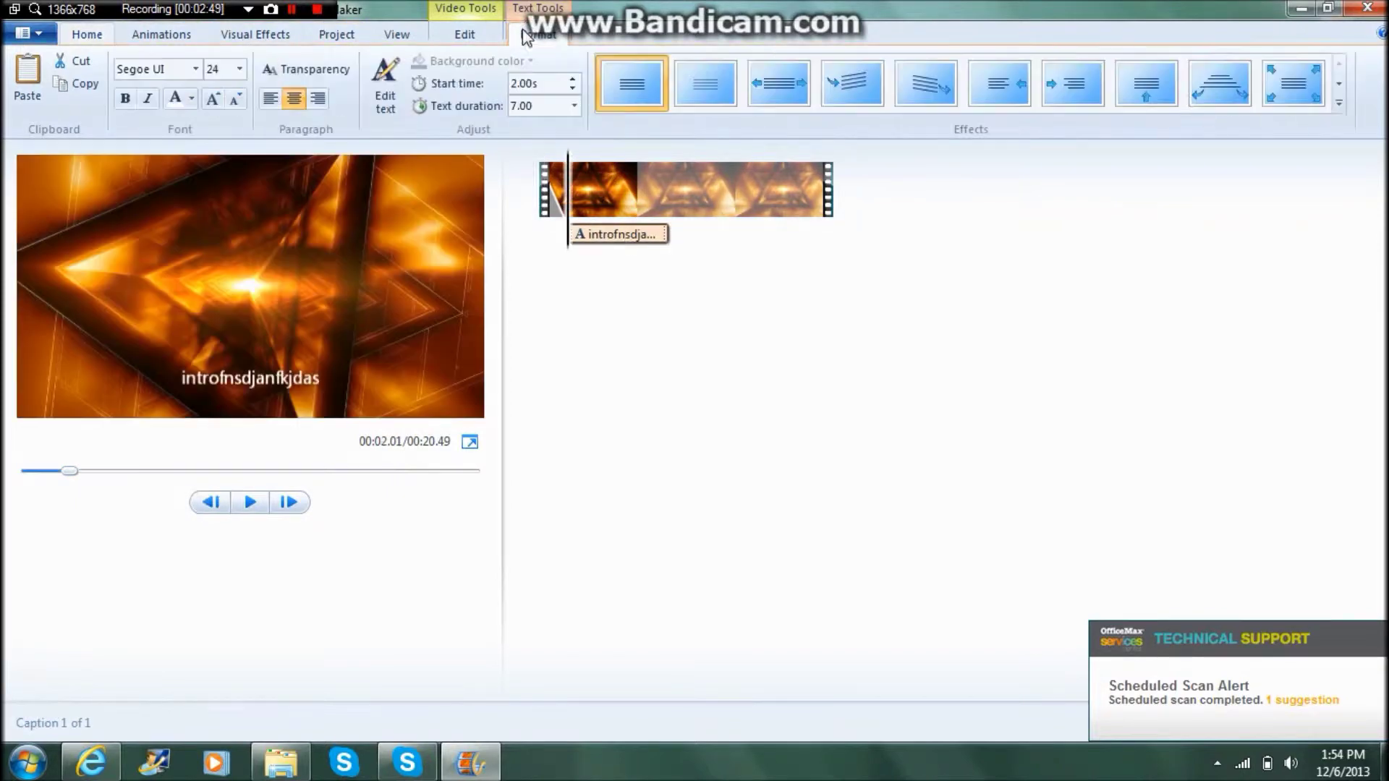
{"action": "left_click", "coordinate": [1340, 106]}
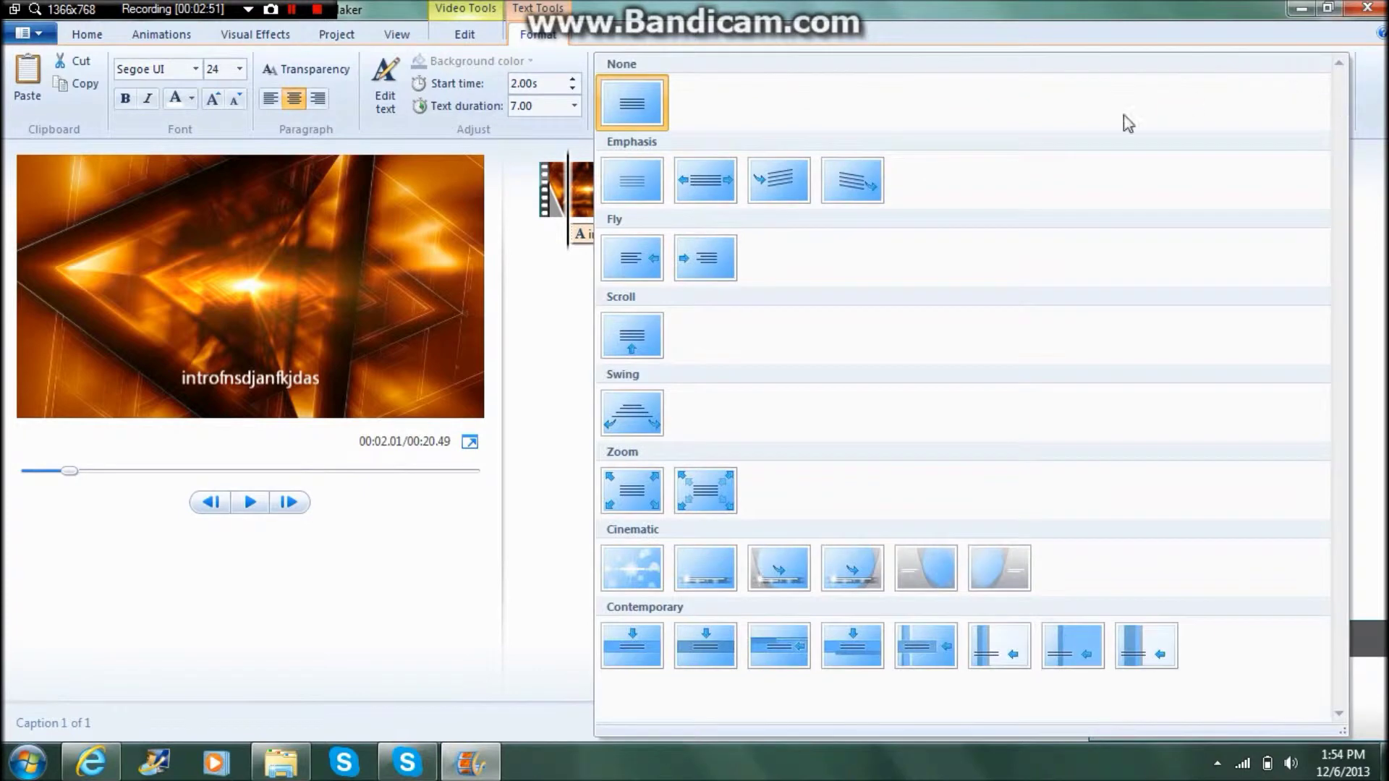
{"action": "left_click", "coordinate": [640, 433]}
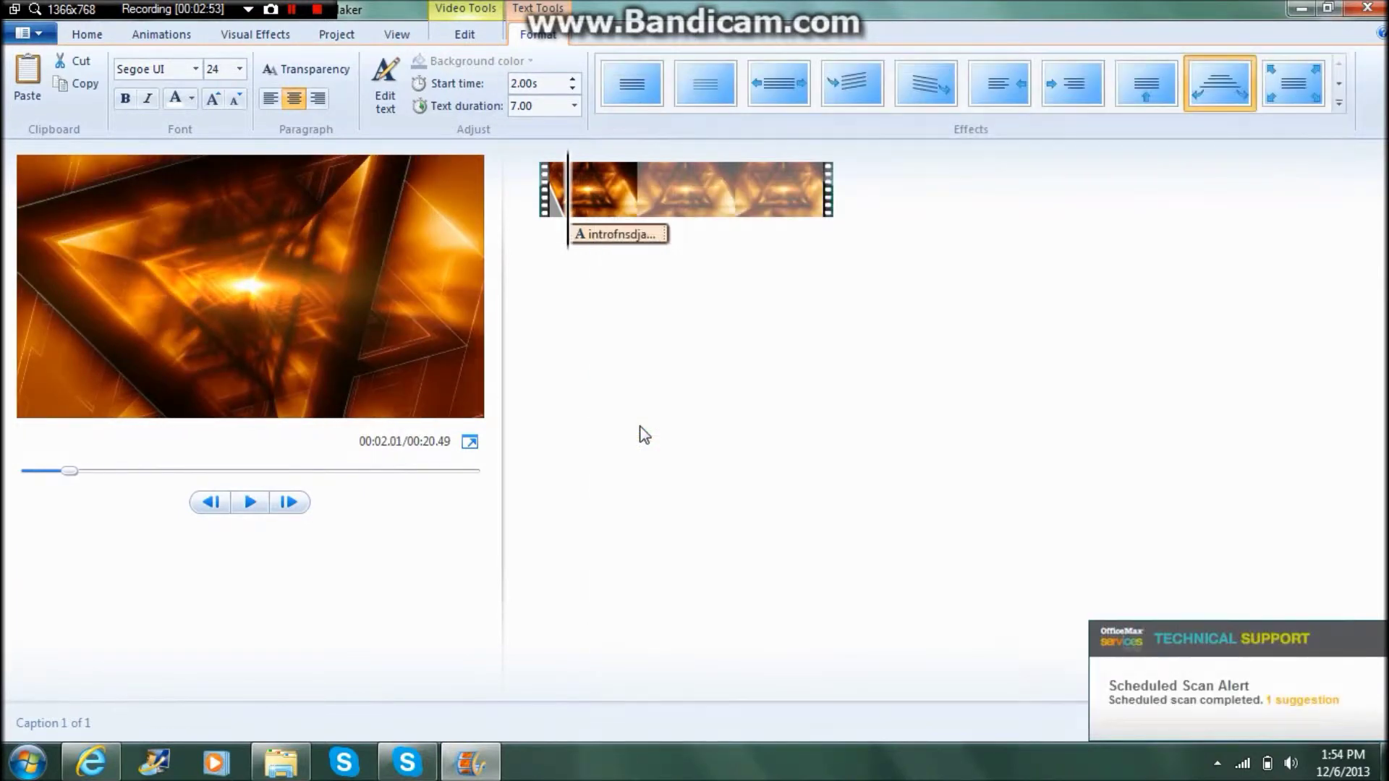
{"action": "left_click", "coordinate": [250, 502]}
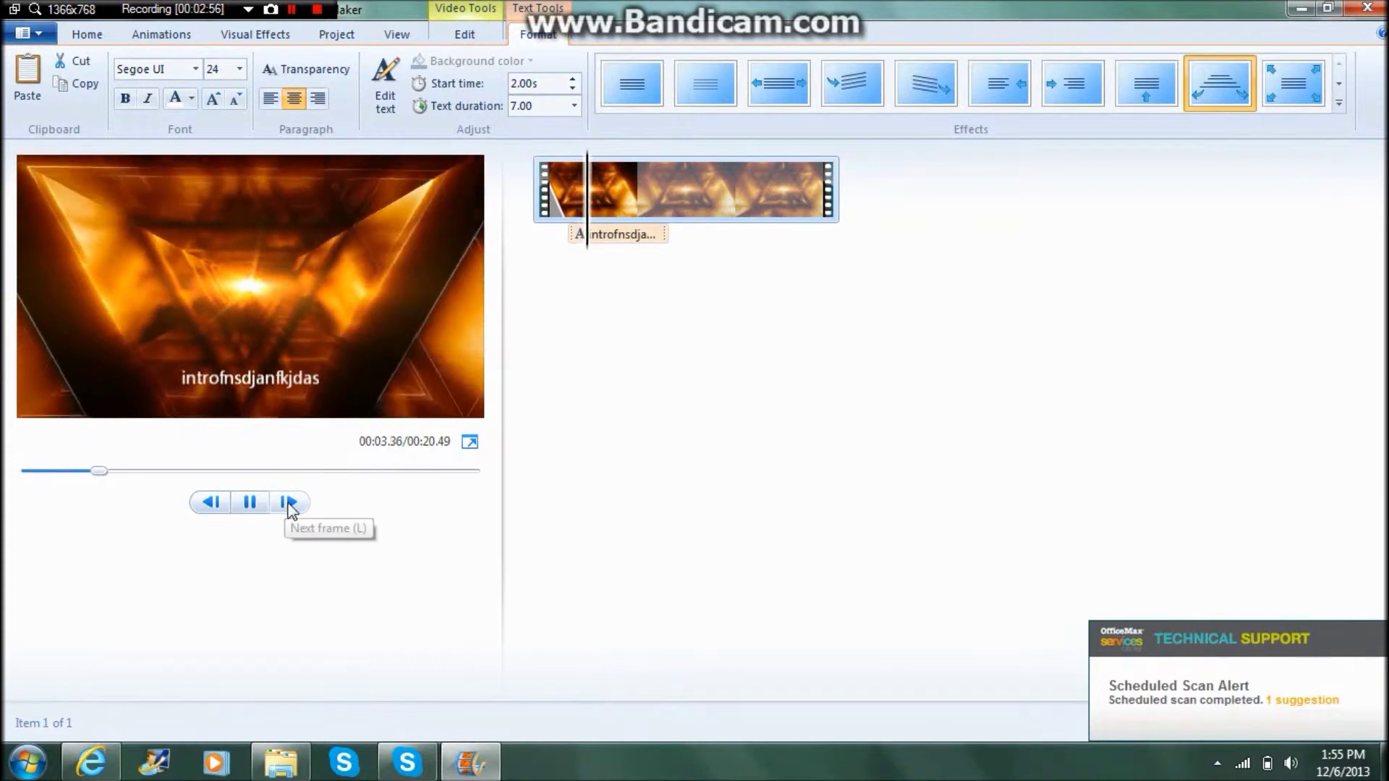
{"action": "left_click", "coordinate": [269, 506]}
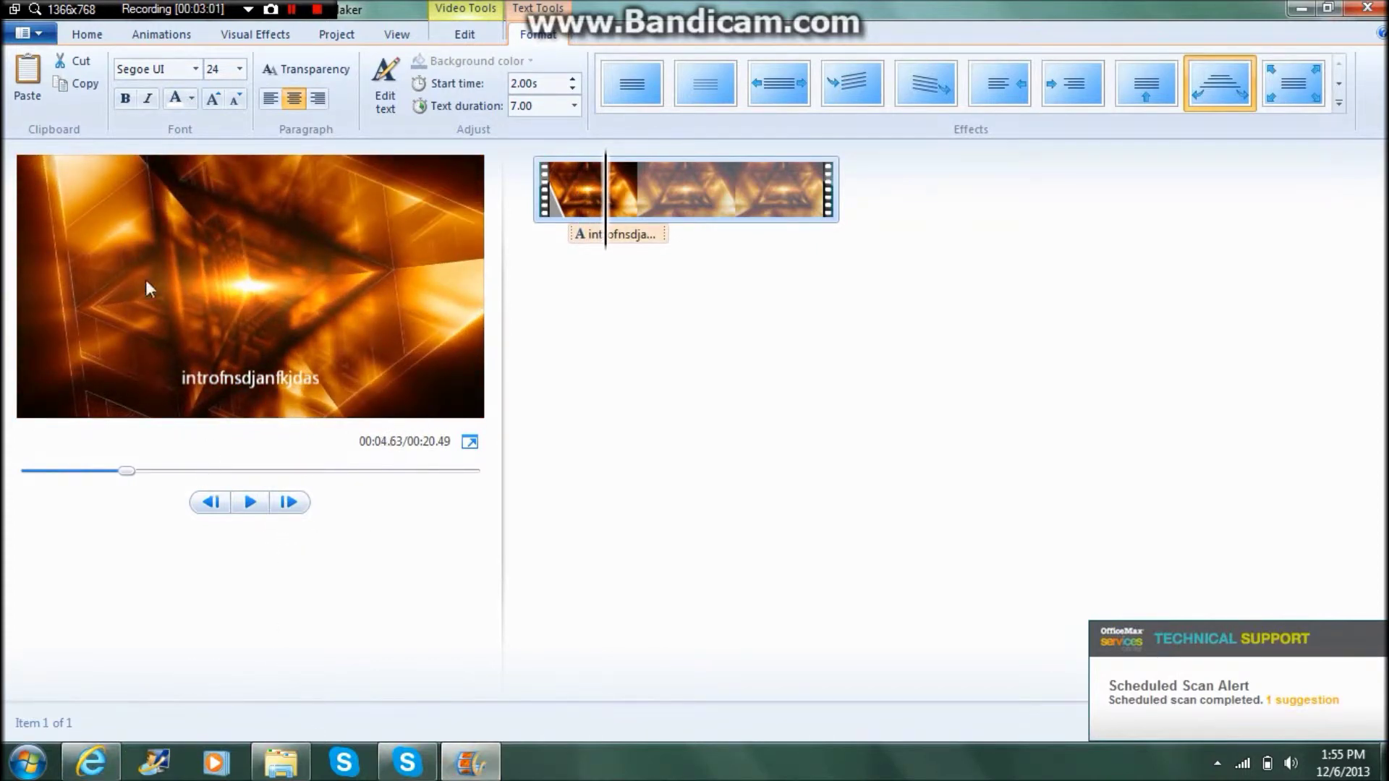
{"action": "left_click", "coordinate": [86, 34]}
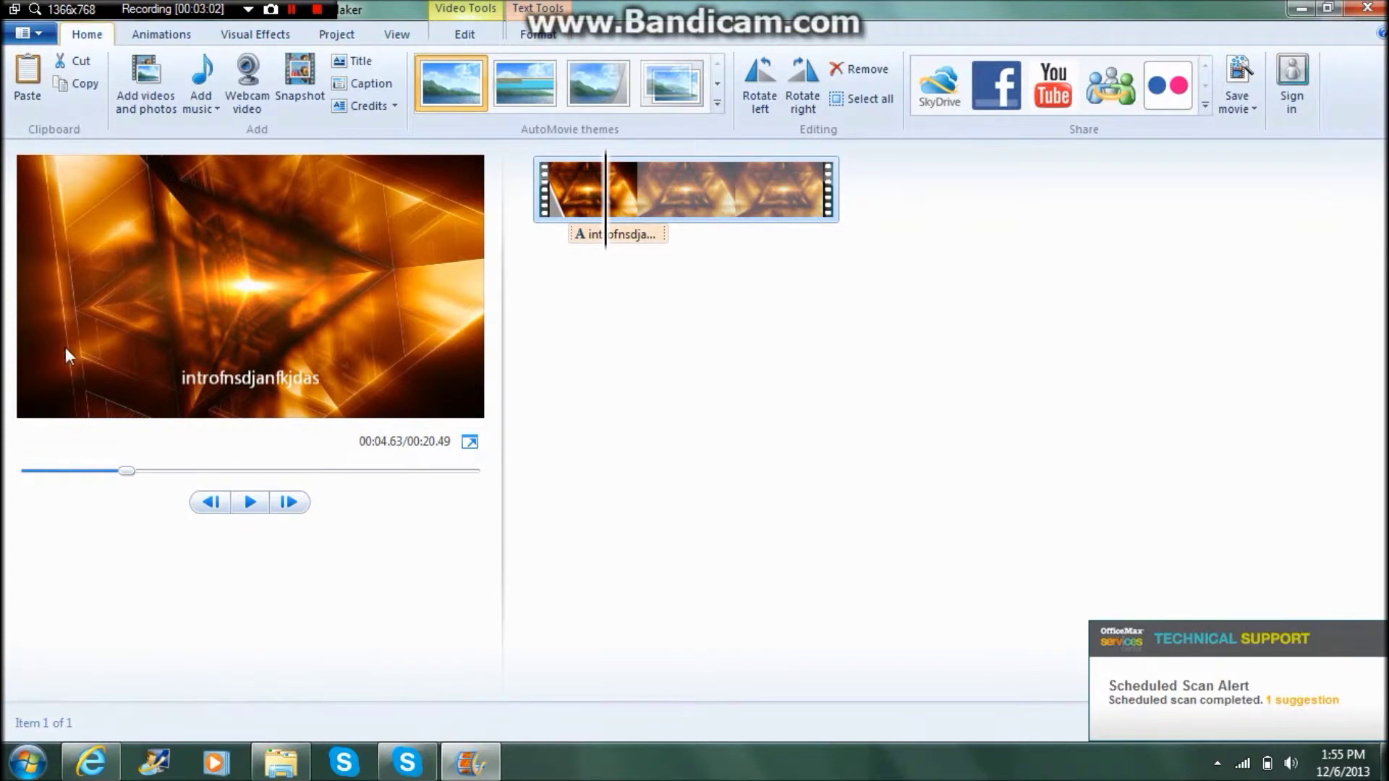
{"action": "left_click", "coordinate": [110, 764]}
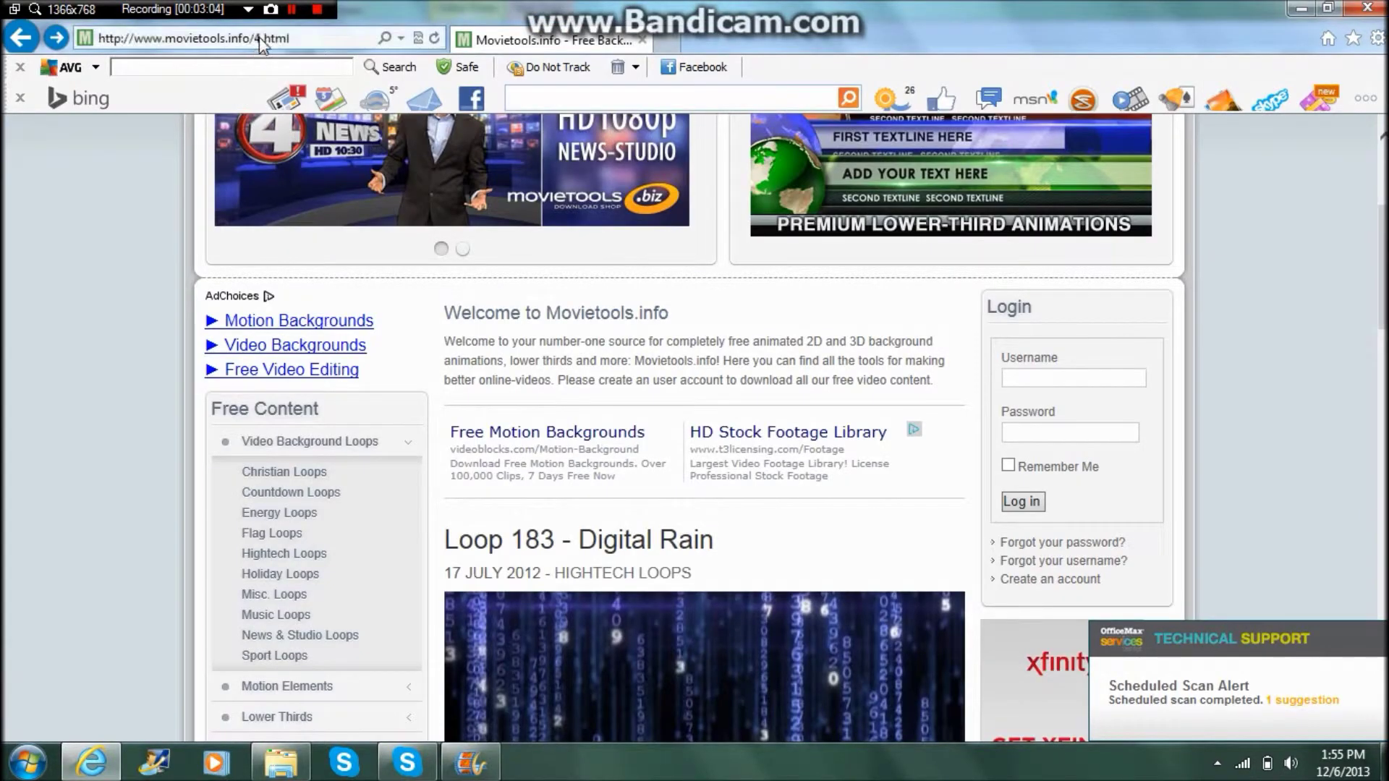
{"action": "left_click", "coordinate": [259, 37]}
Go to the teknoaxe YouTube channel's videos page and browse its royalty-free music uploads.
{"action": "type", "text": "youtube"}
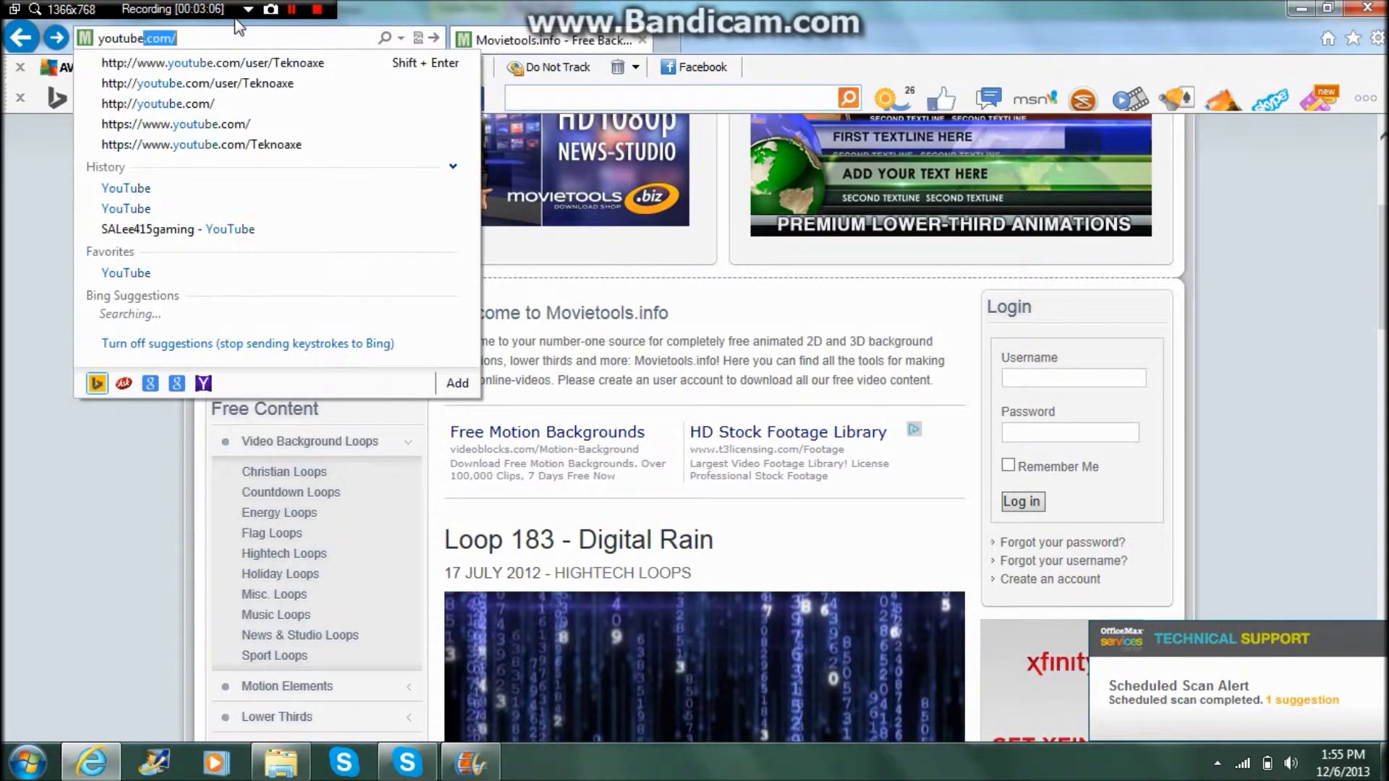
{"action": "type", "text": ".com/u"}
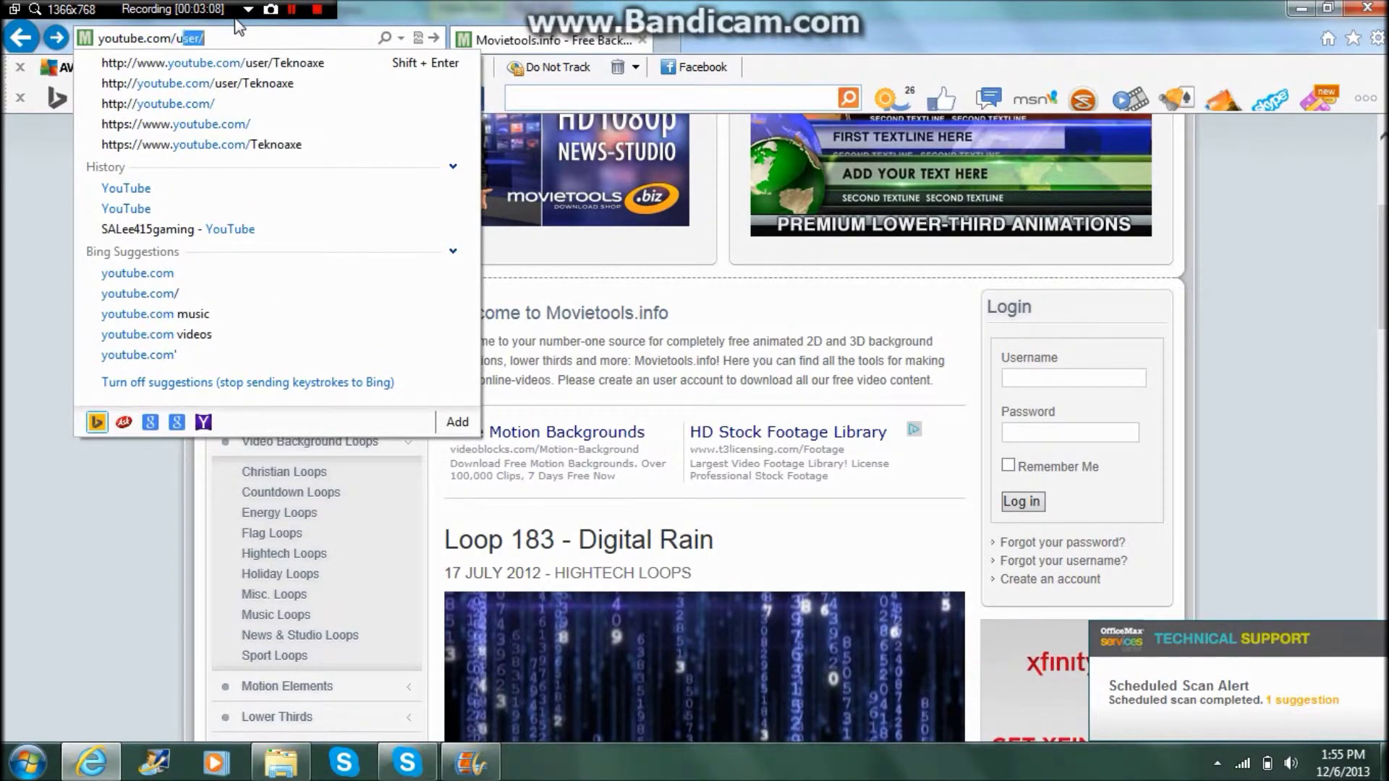
{"action": "type", "text": "ser"}
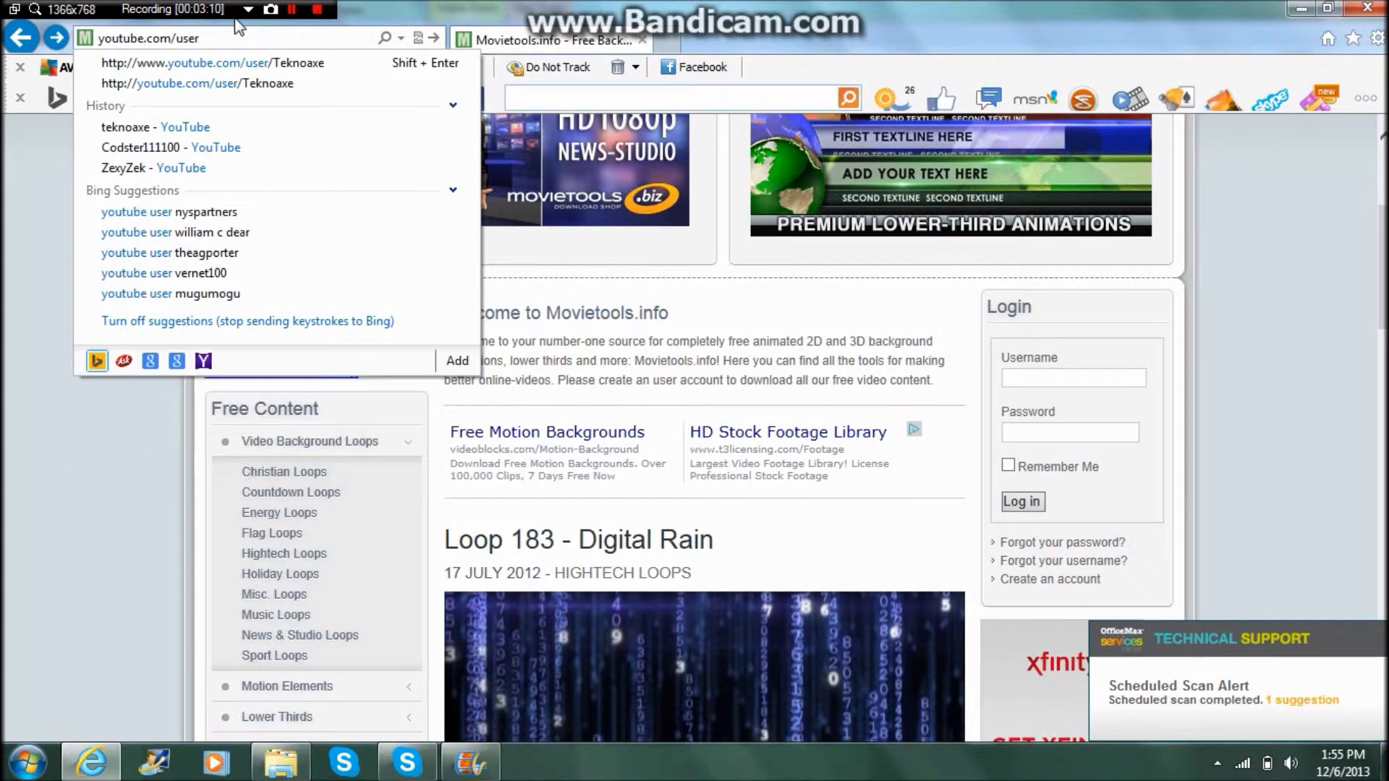
{"action": "type", "text": " Te"}
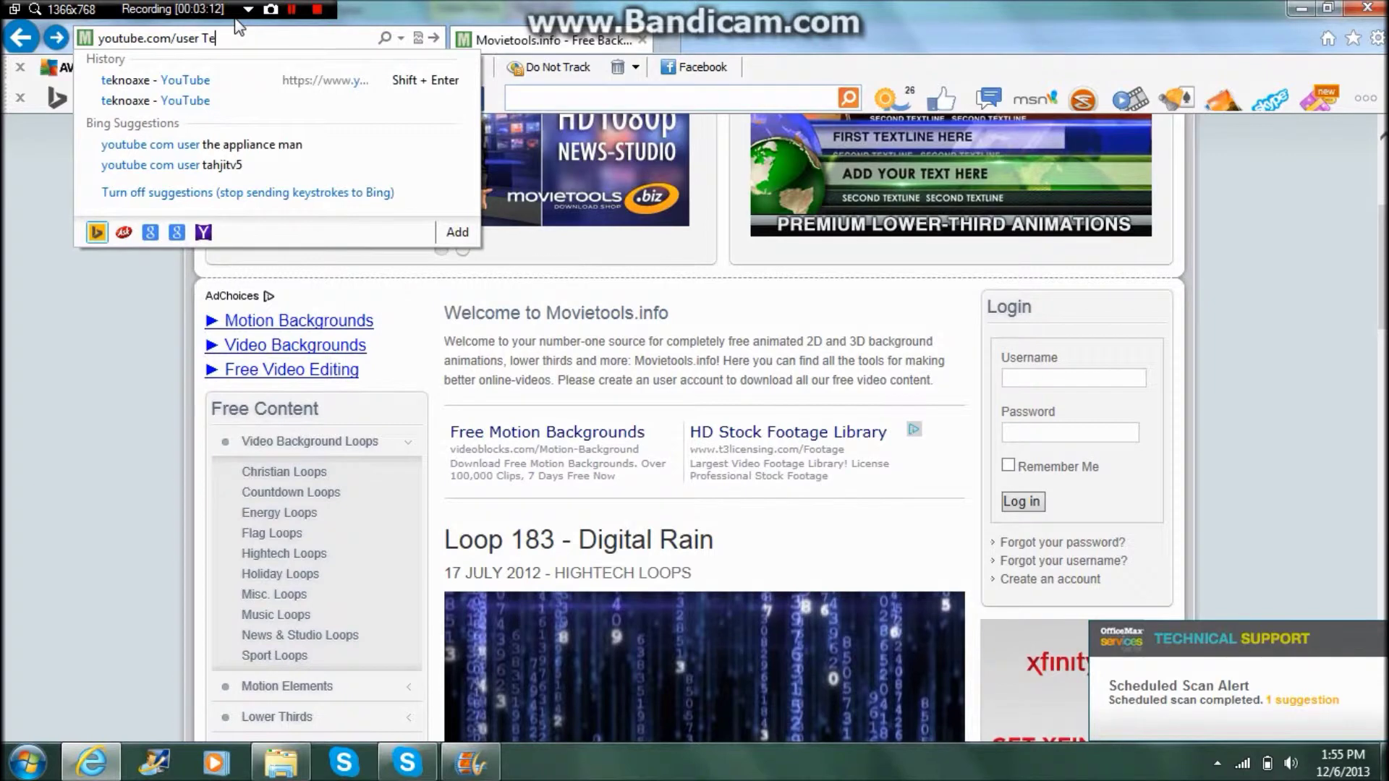
{"action": "left_click", "coordinate": [108, 88]}
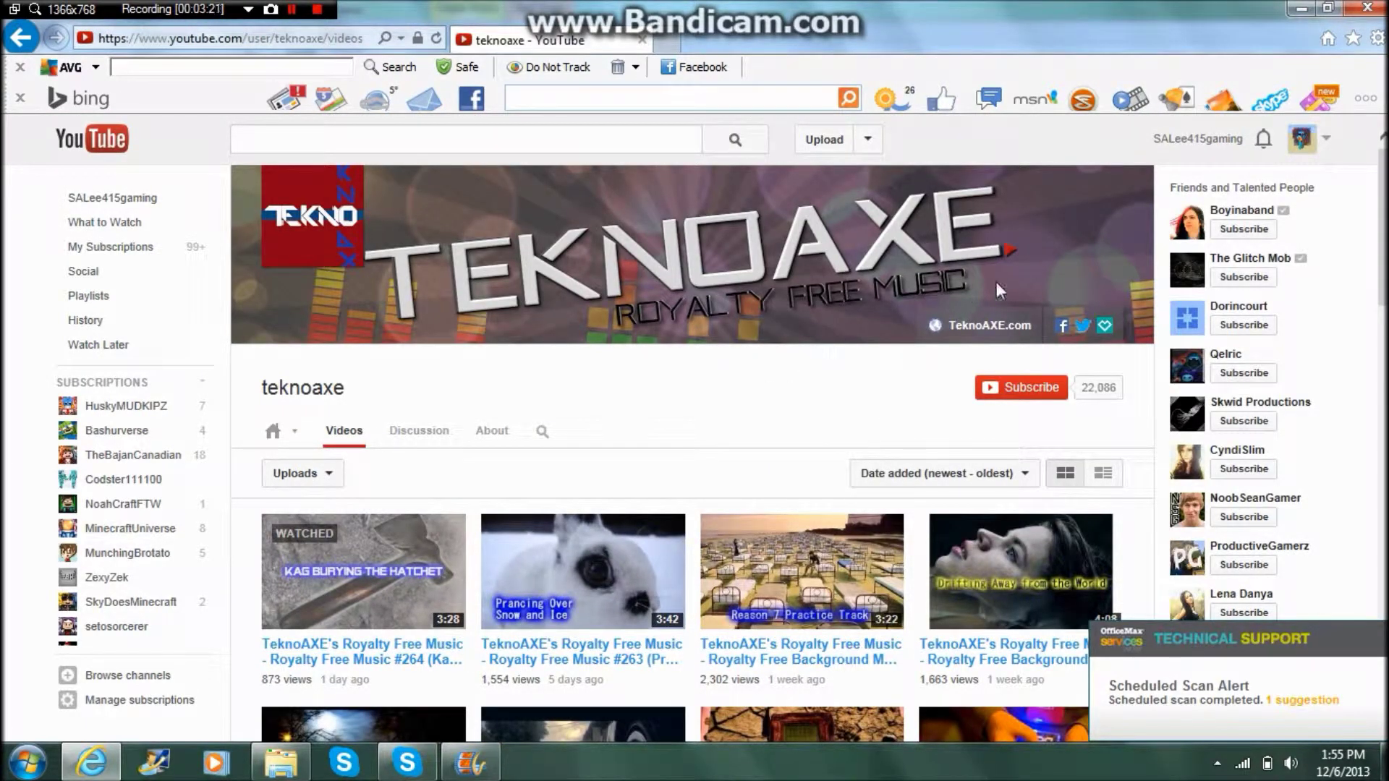
{"action": "scroll", "coordinate": [997, 288], "scroll_direction": "down", "scroll_amount": 6}
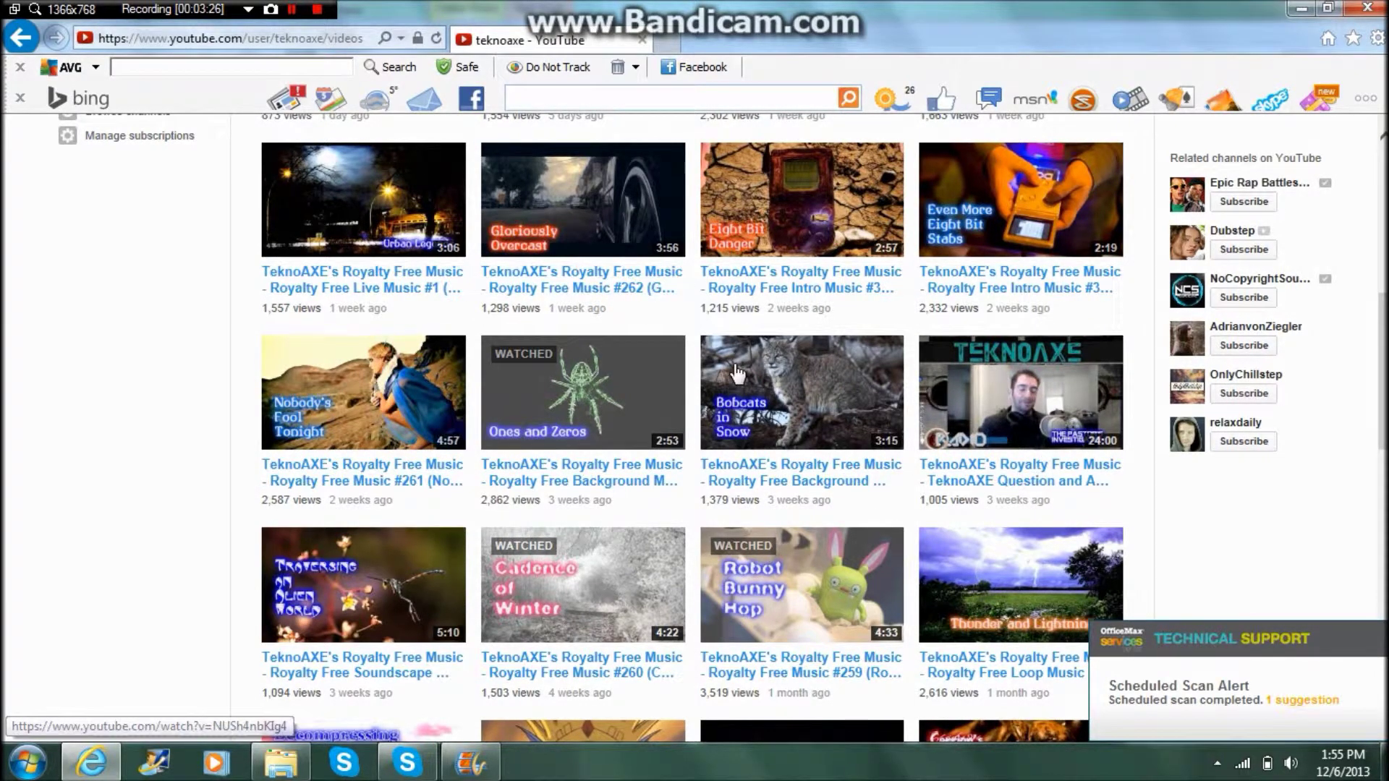
{"action": "scroll", "coordinate": [572, 358], "scroll_direction": "up", "scroll_amount": 3}
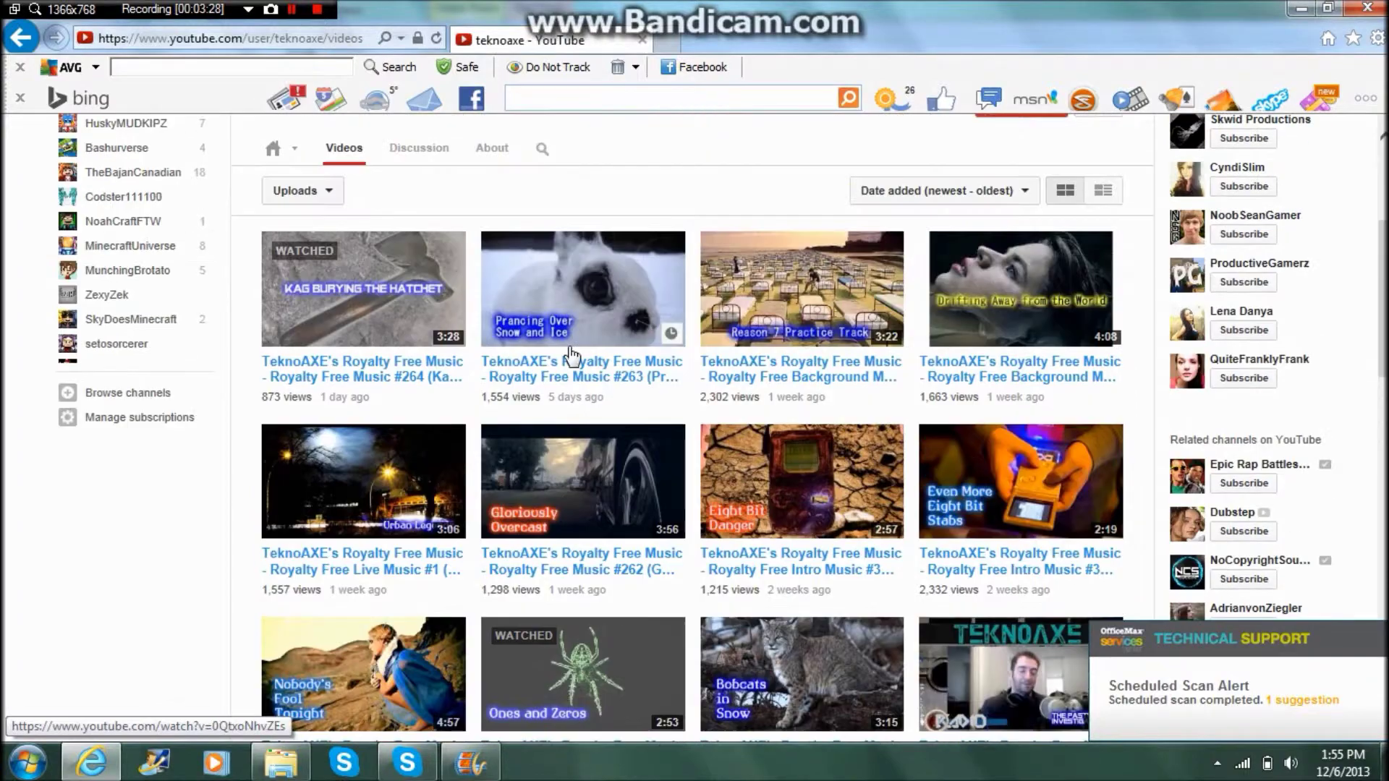
{"action": "scroll", "coordinate": [571, 355], "scroll_direction": "up", "scroll_amount": 2}
{"action": "scroll", "coordinate": [575, 343], "scroll_direction": "down", "scroll_amount": 12}
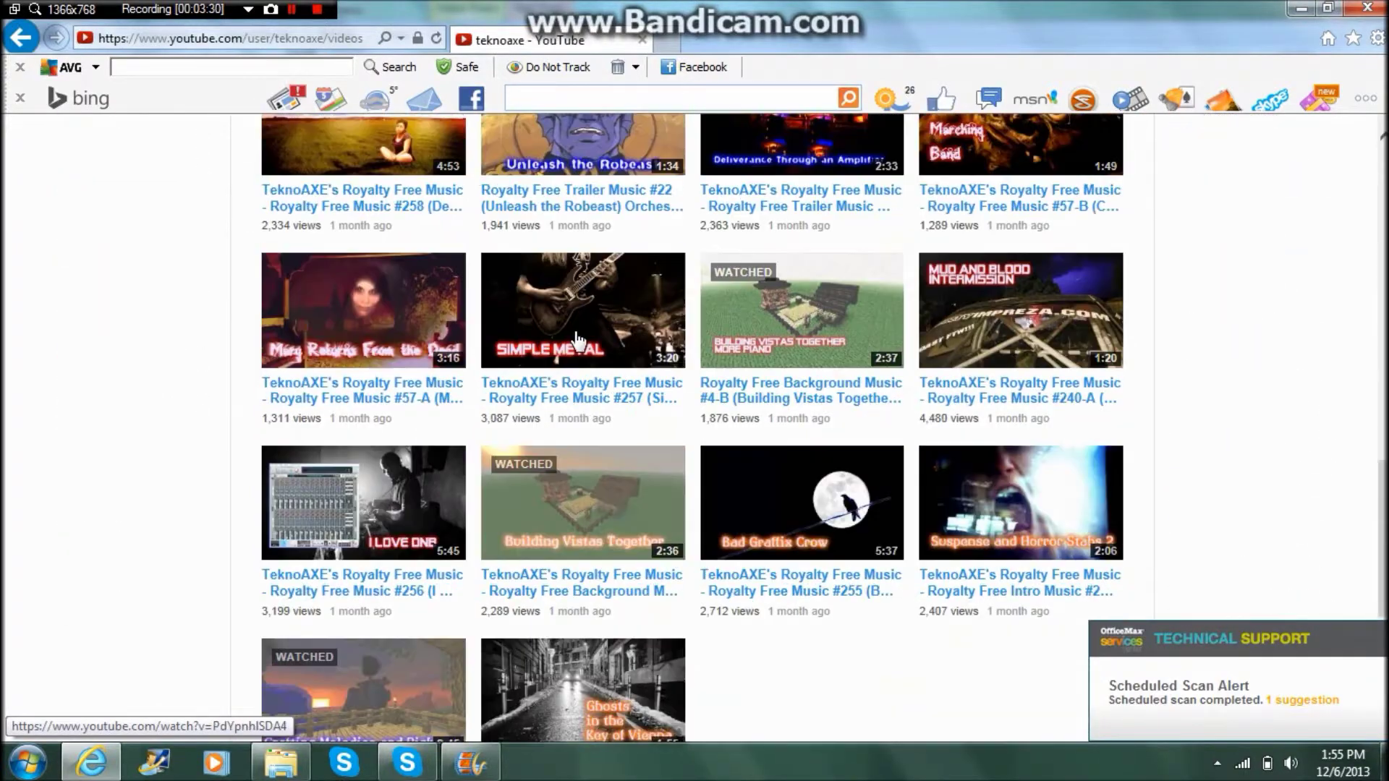
{"action": "scroll", "coordinate": [579, 340], "scroll_direction": "down", "scroll_amount": 4}
{"action": "scroll", "coordinate": [578, 347], "scroll_direction": "up", "scroll_amount": 5}
{"action": "scroll", "coordinate": [578, 347], "scroll_direction": "down", "scroll_amount": 2}
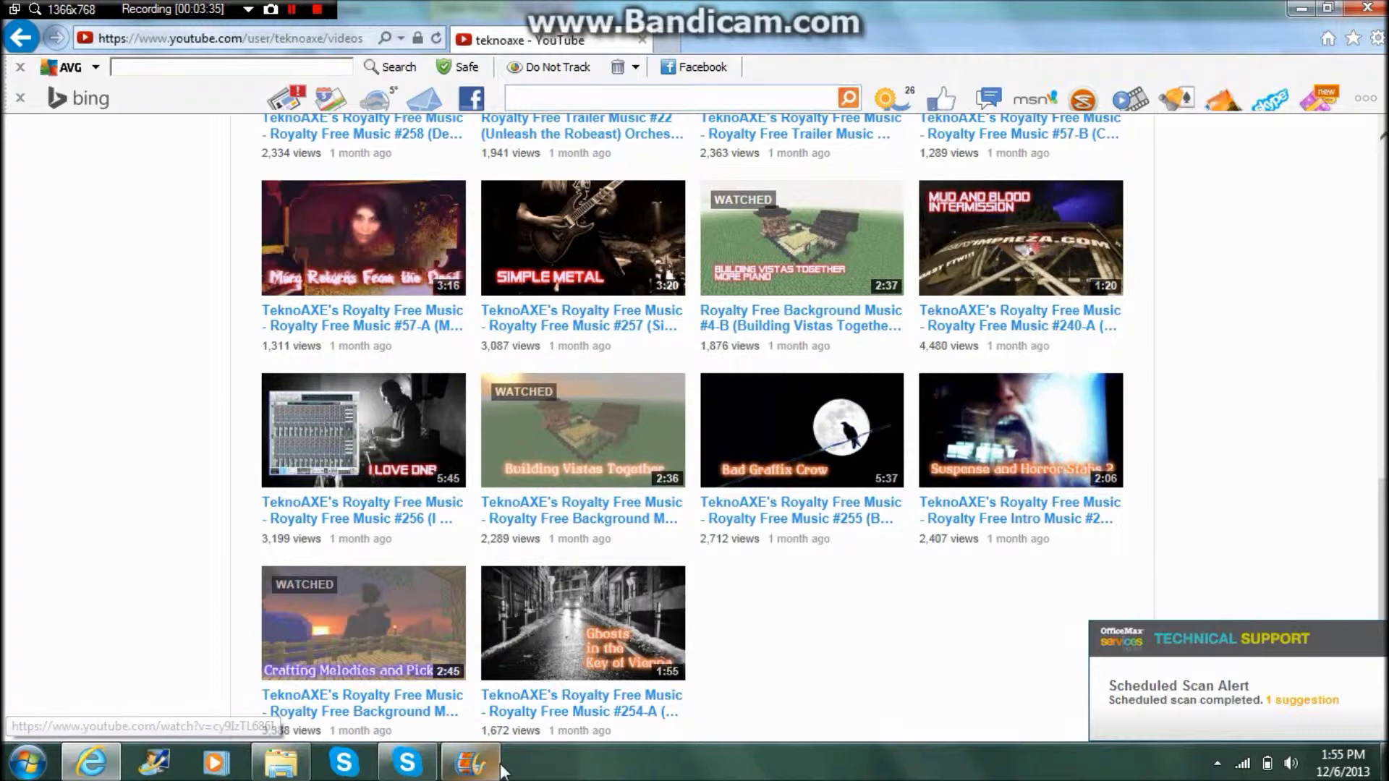
{"action": "mouse_move", "coordinate": [470, 763]}
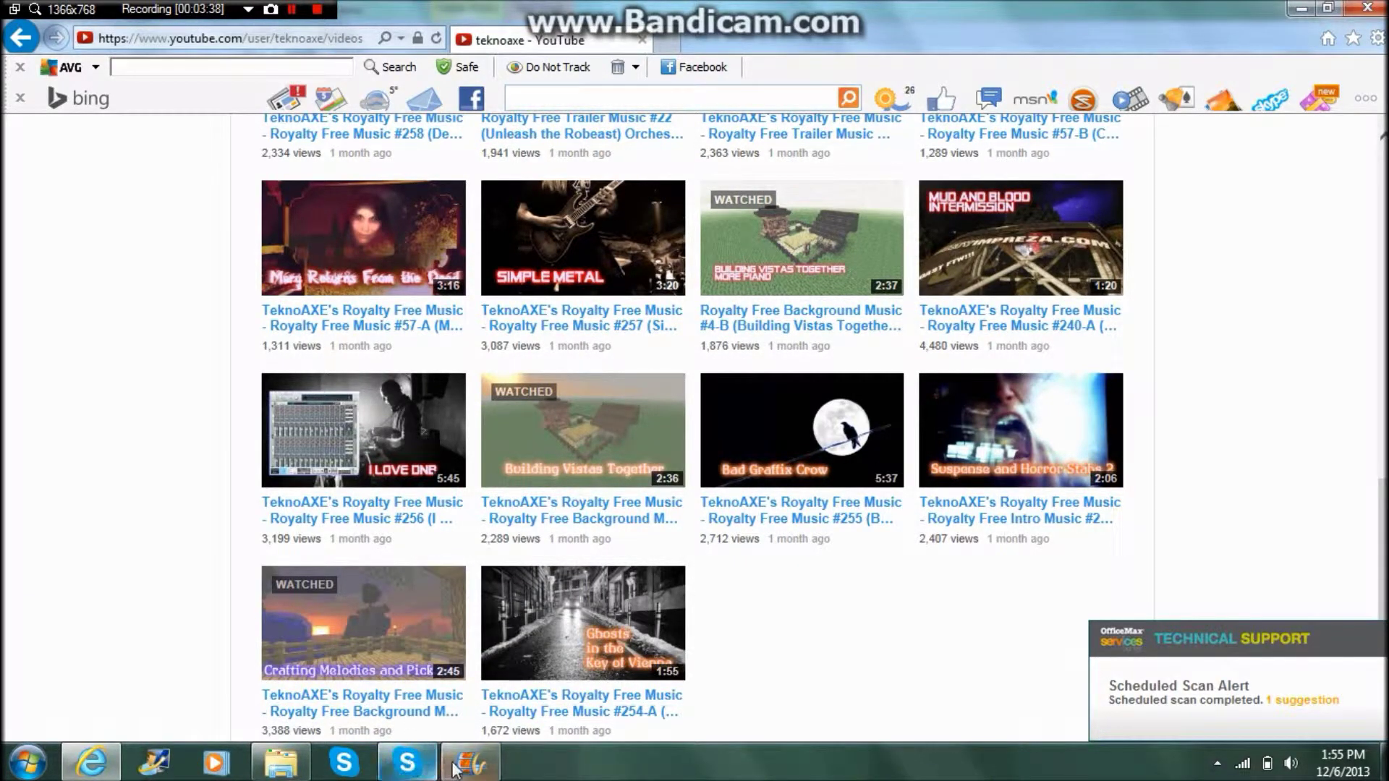
Add Drum_and_Bass_Intro from the vids intro folder as background music for the tunnel clip.
{"action": "left_click", "coordinate": [281, 762]}
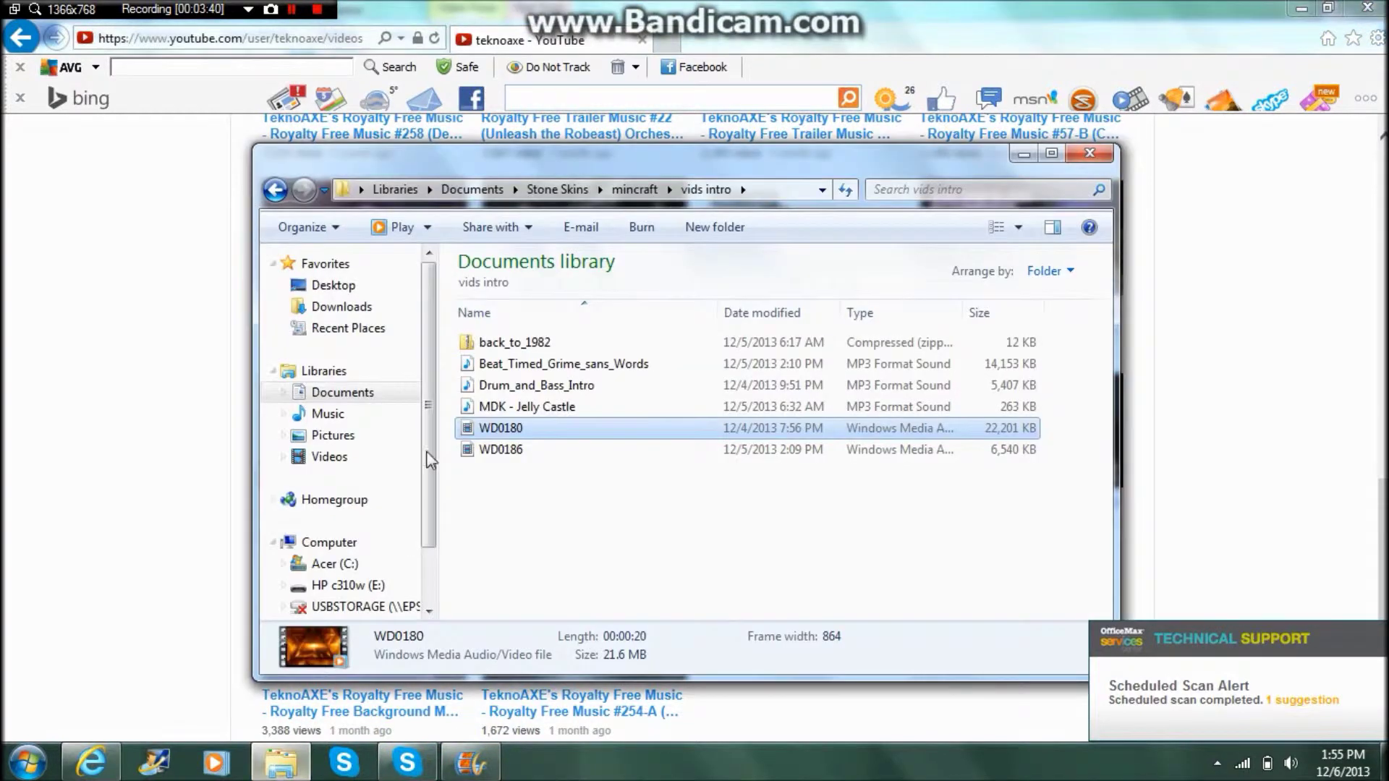
{"action": "left_click", "coordinate": [537, 389]}
{"action": "left_click", "coordinate": [483, 771]}
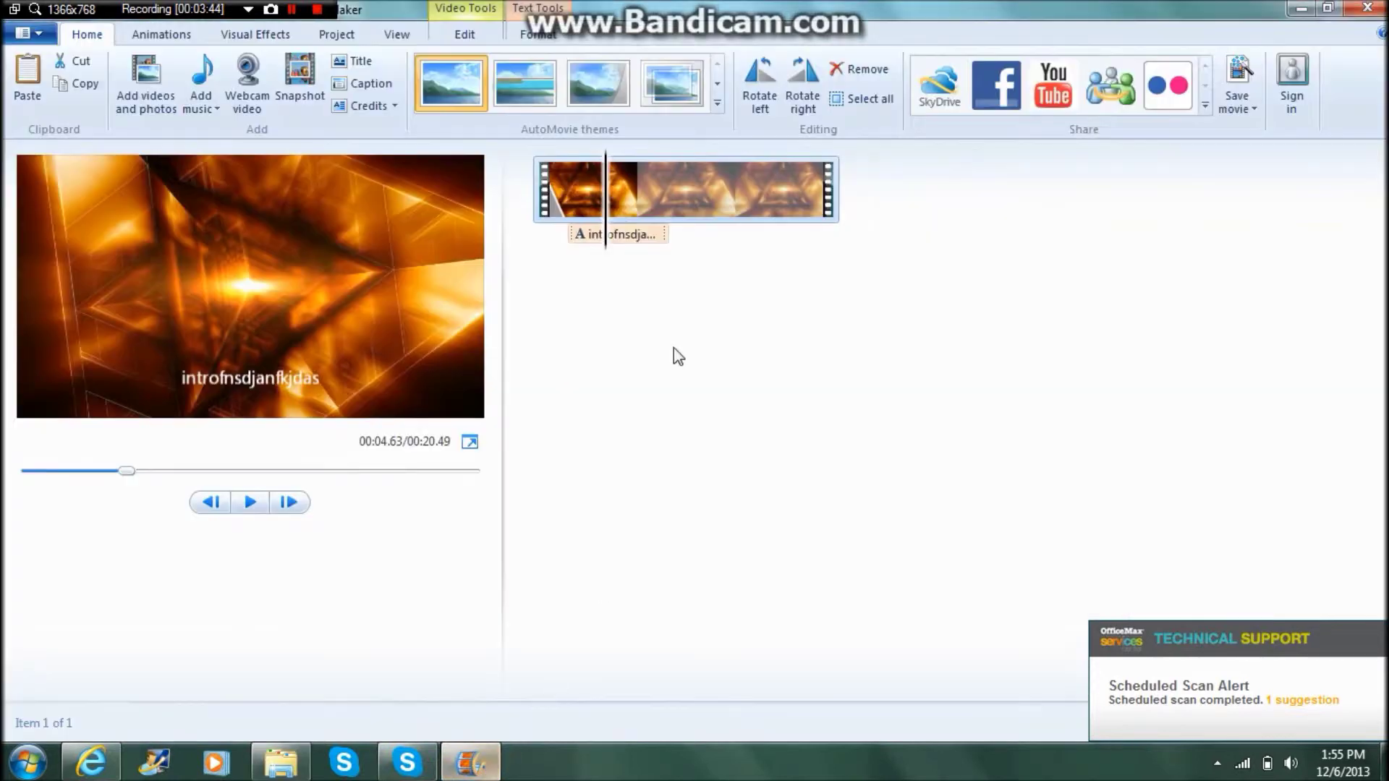
{"action": "left_click", "coordinate": [202, 74]}
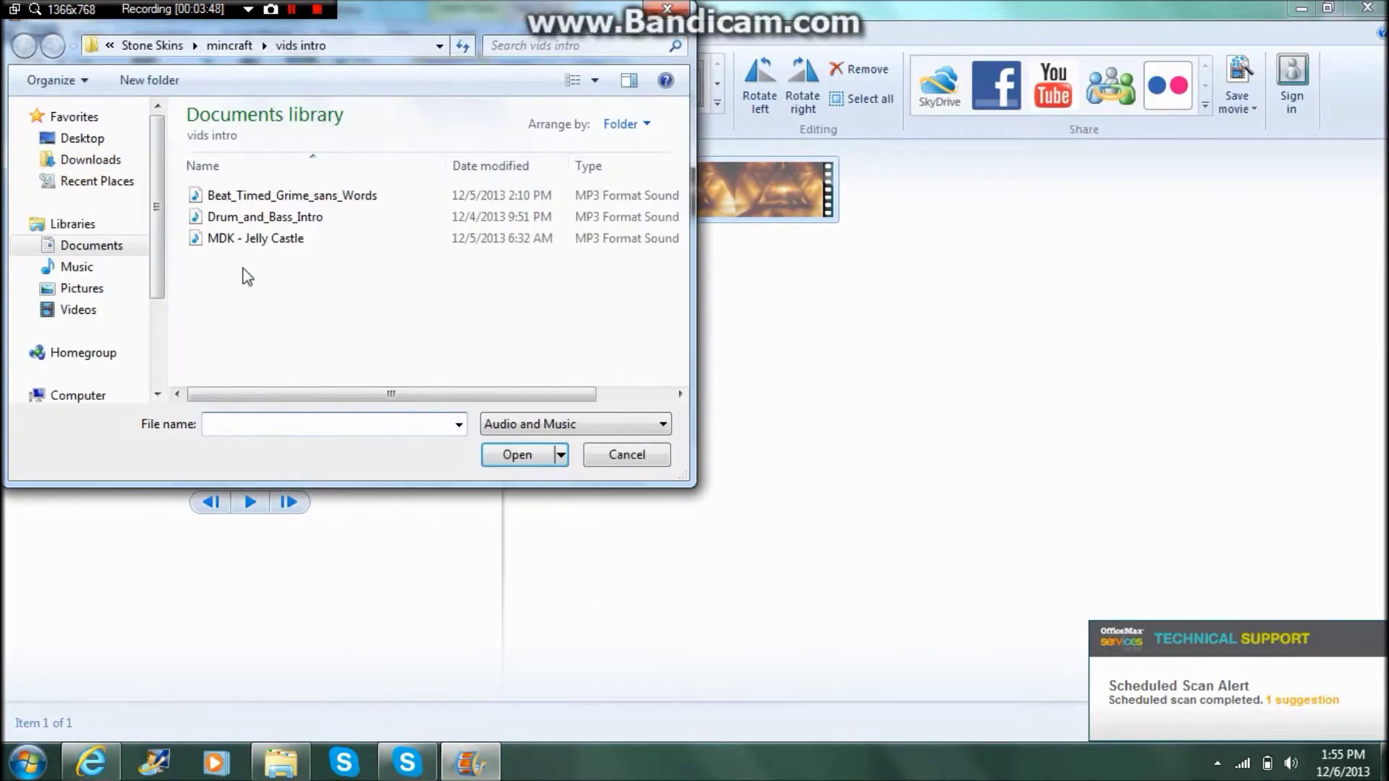
{"action": "double_click", "coordinate": [268, 217]}
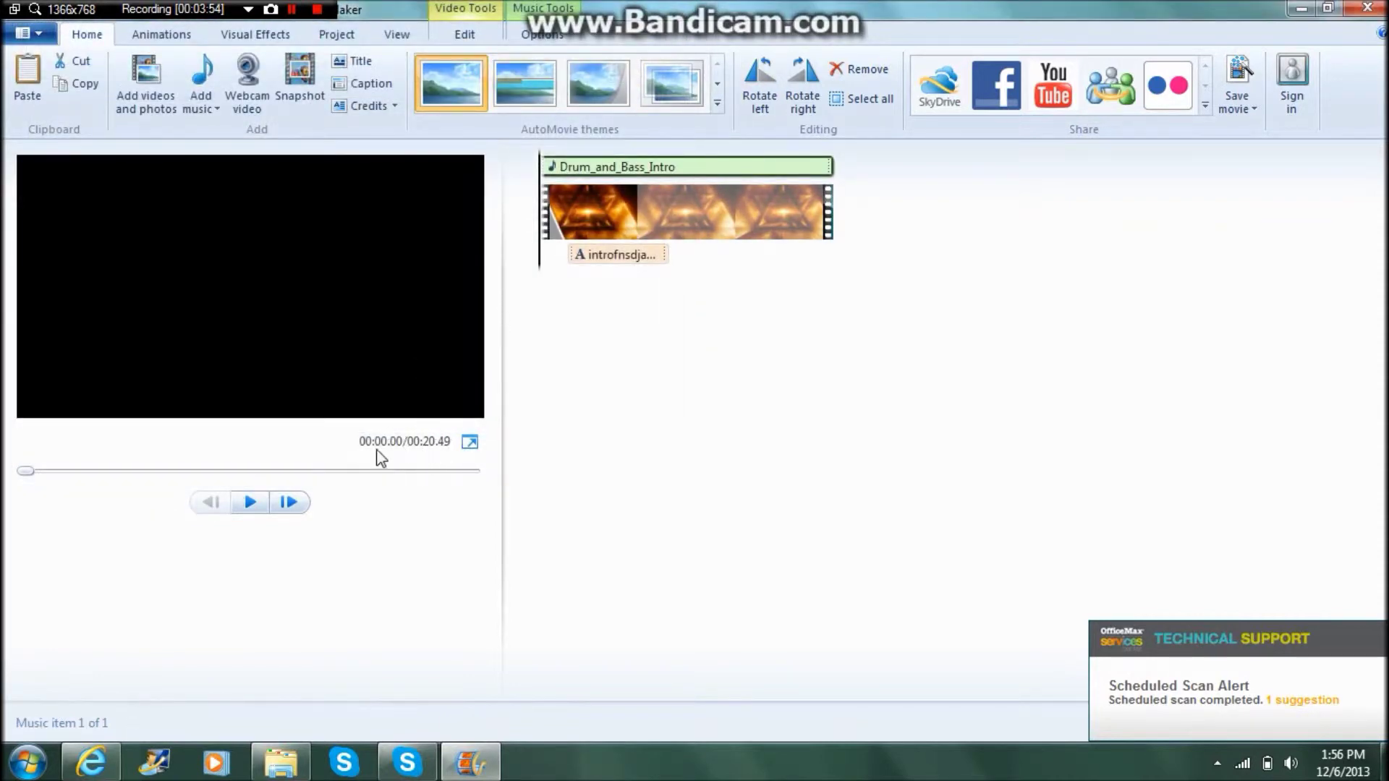
Set the Drum_and_Bass_Intro music end point to 20.49s and preview the intro.
{"action": "left_click", "coordinate": [553, 38]}
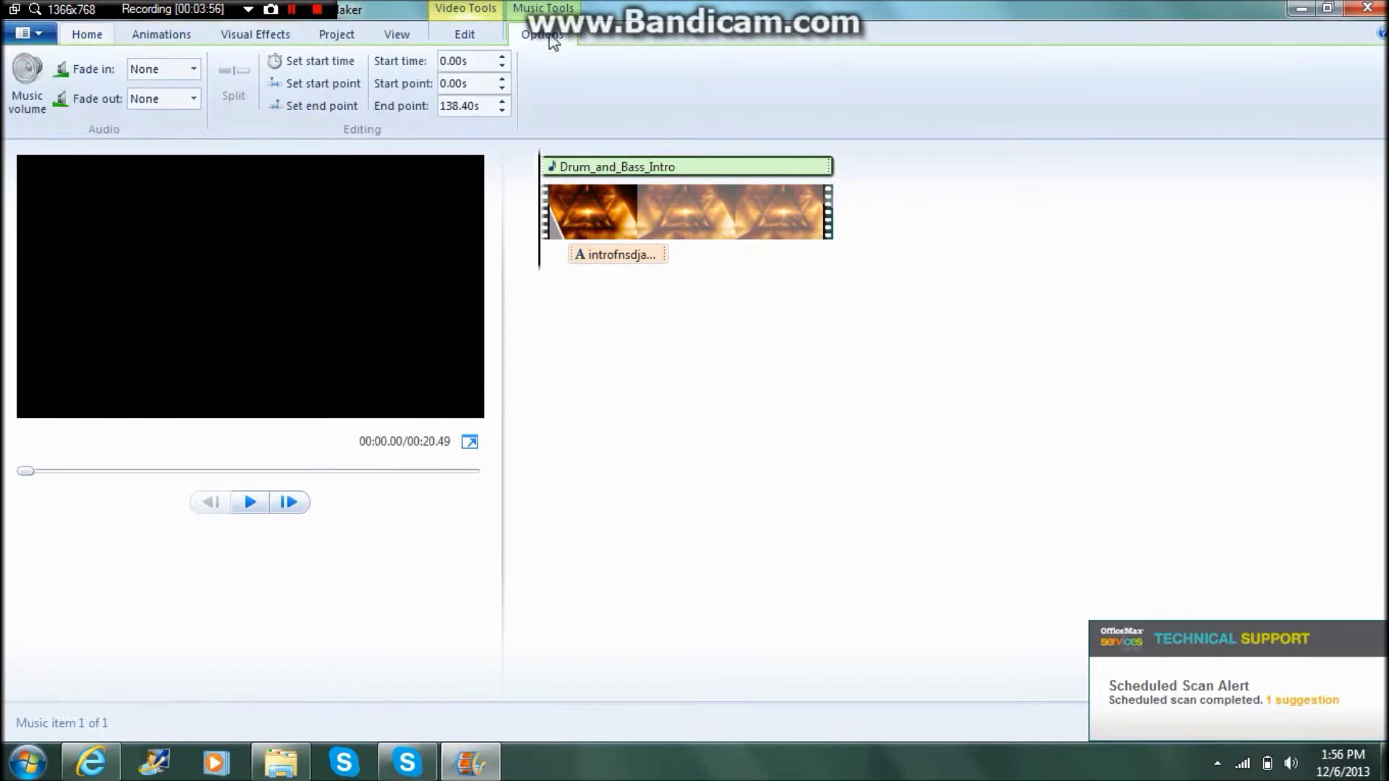
{"action": "left_click", "coordinate": [467, 107]}
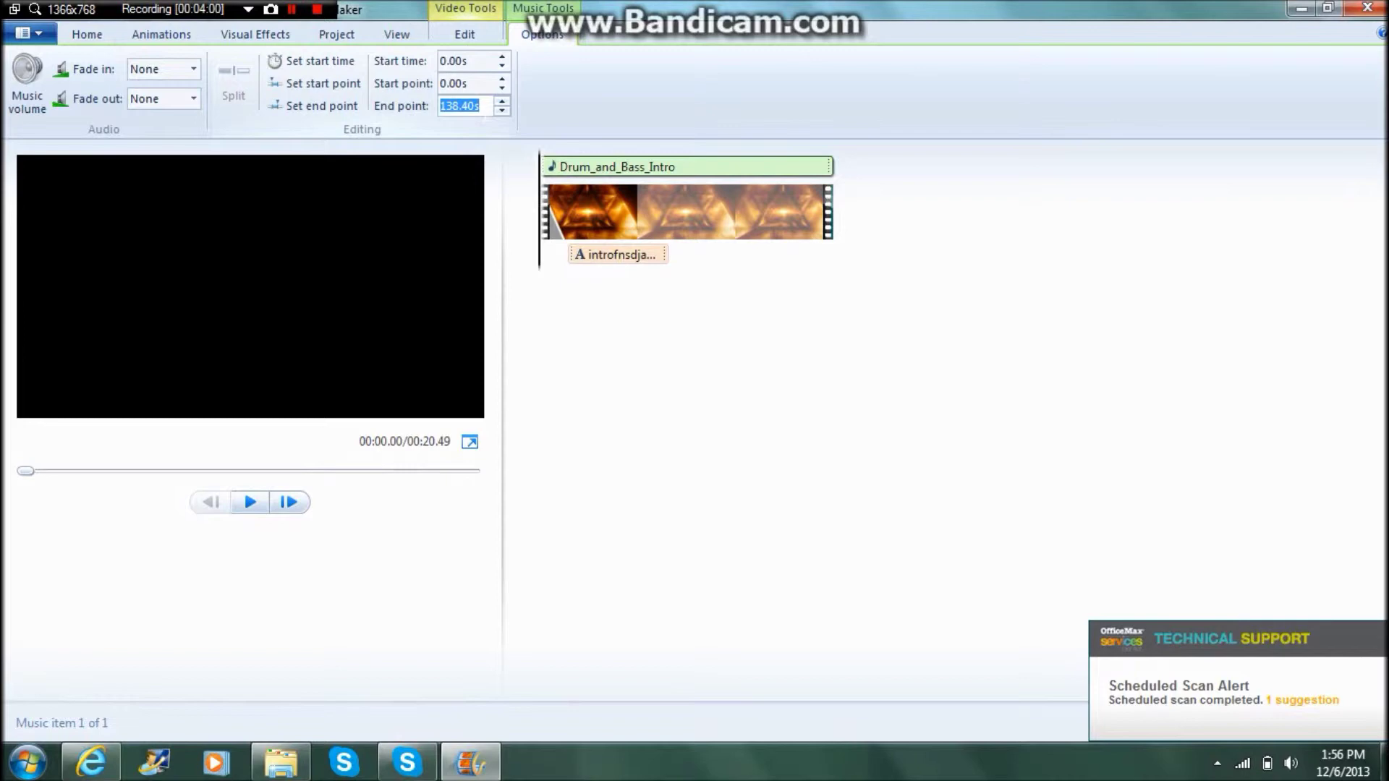
{"action": "type", "text": "20.49"}
{"action": "key", "text": "Return"}
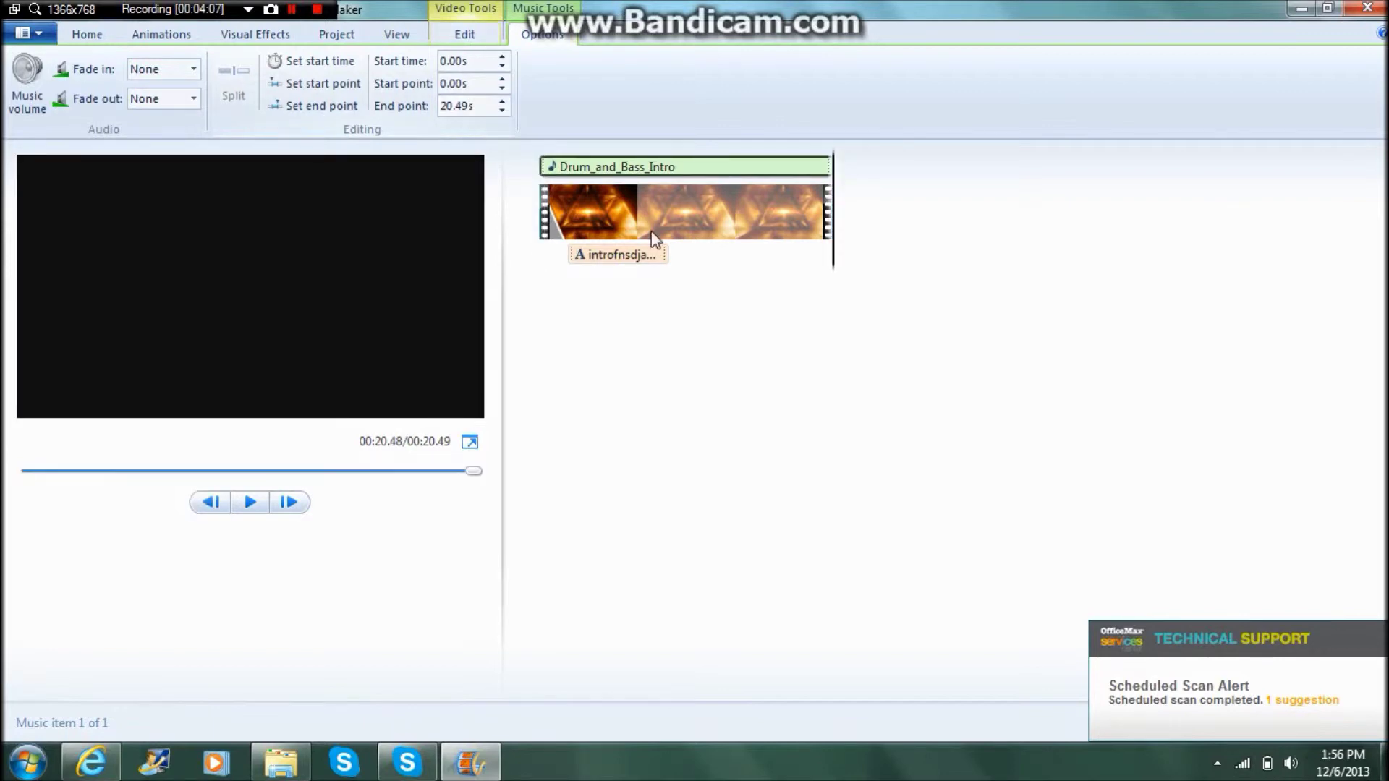
{"action": "key", "text": "space"}
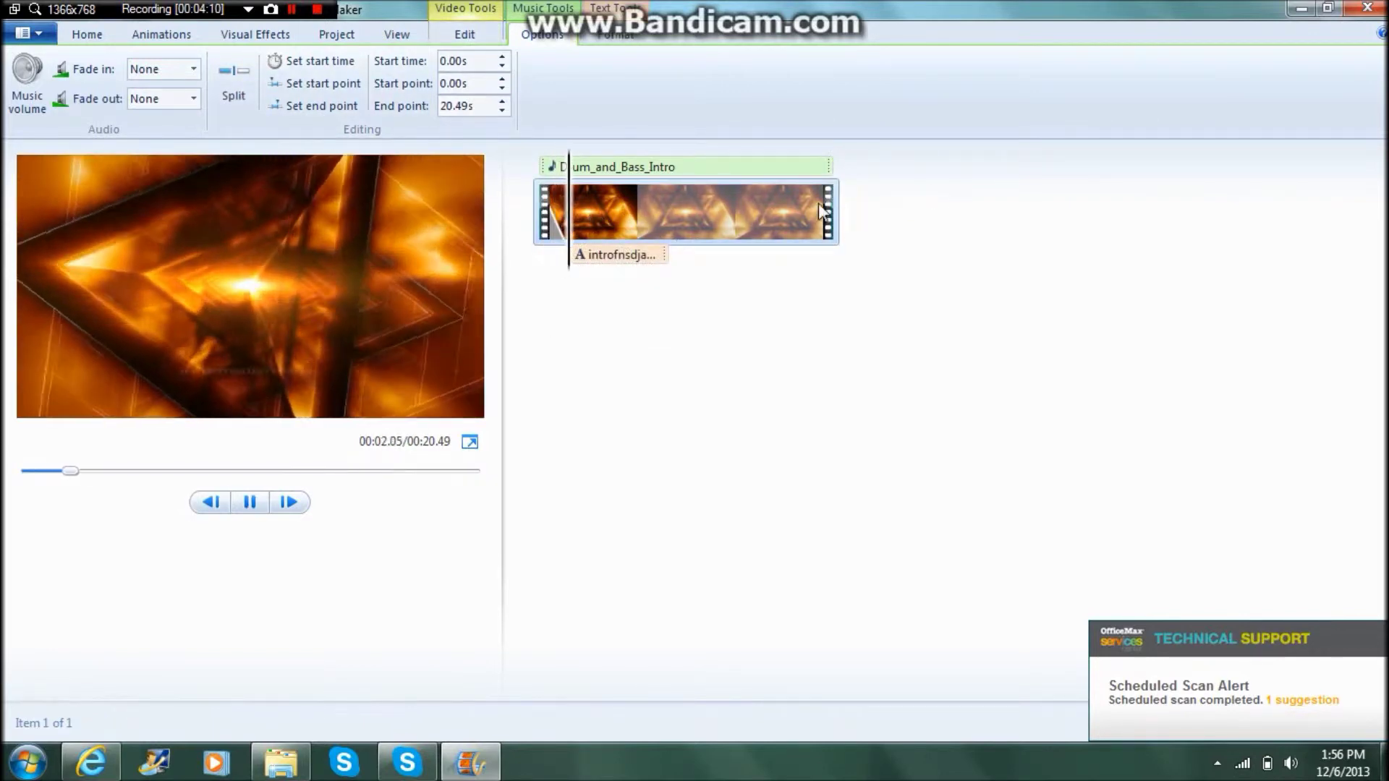
{"action": "left_click", "coordinate": [735, 210]}
{"action": "key", "text": "space"}
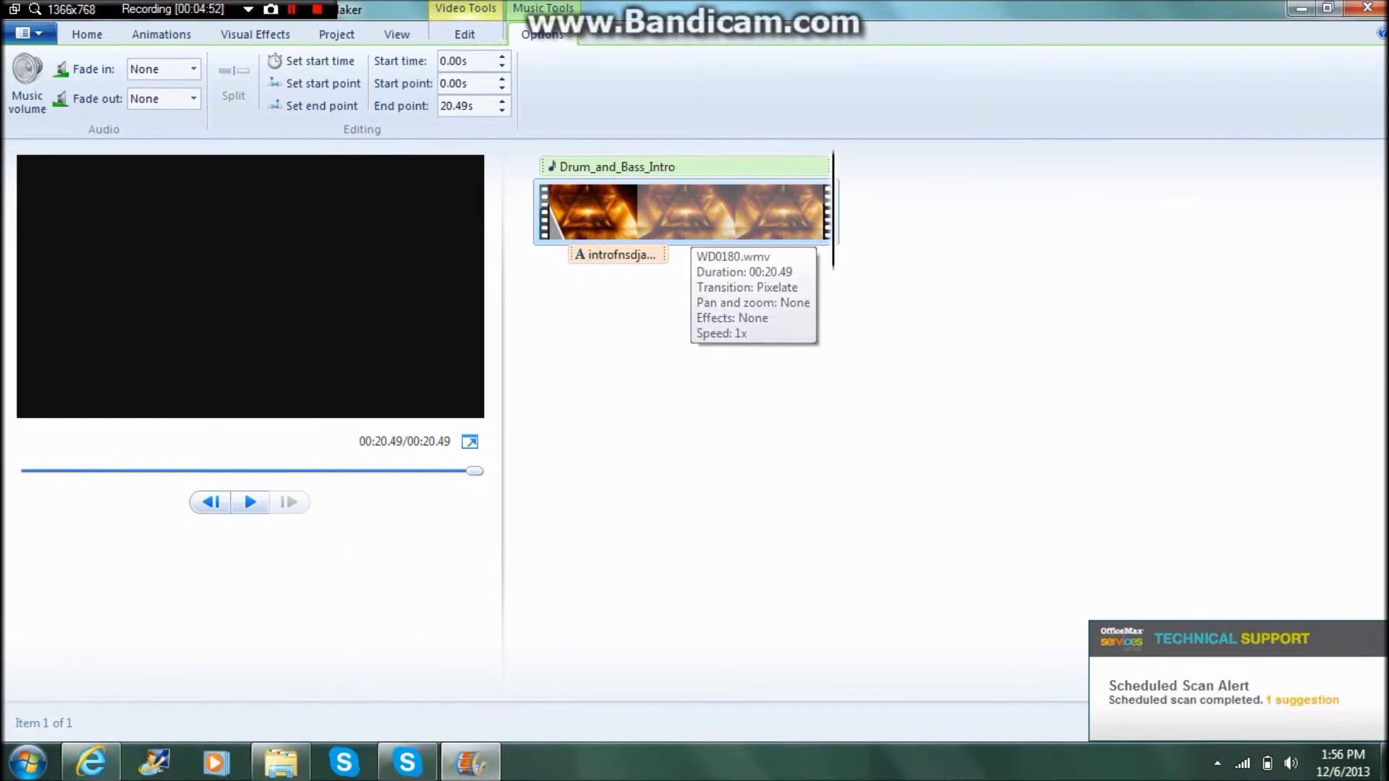
{"action": "left_click", "coordinate": [280, 762]}
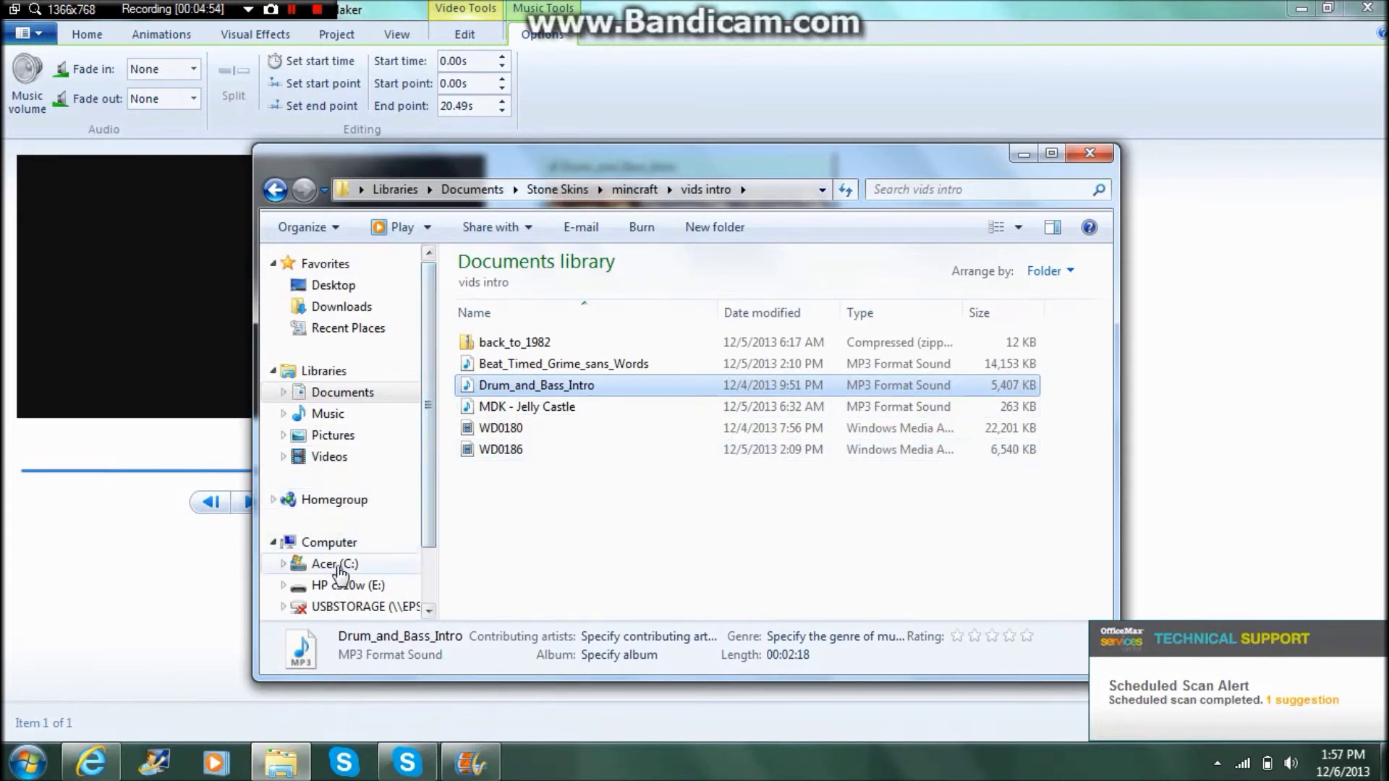
{"action": "left_click", "coordinate": [329, 541]}
{"action": "double_click", "coordinate": [507, 293]}
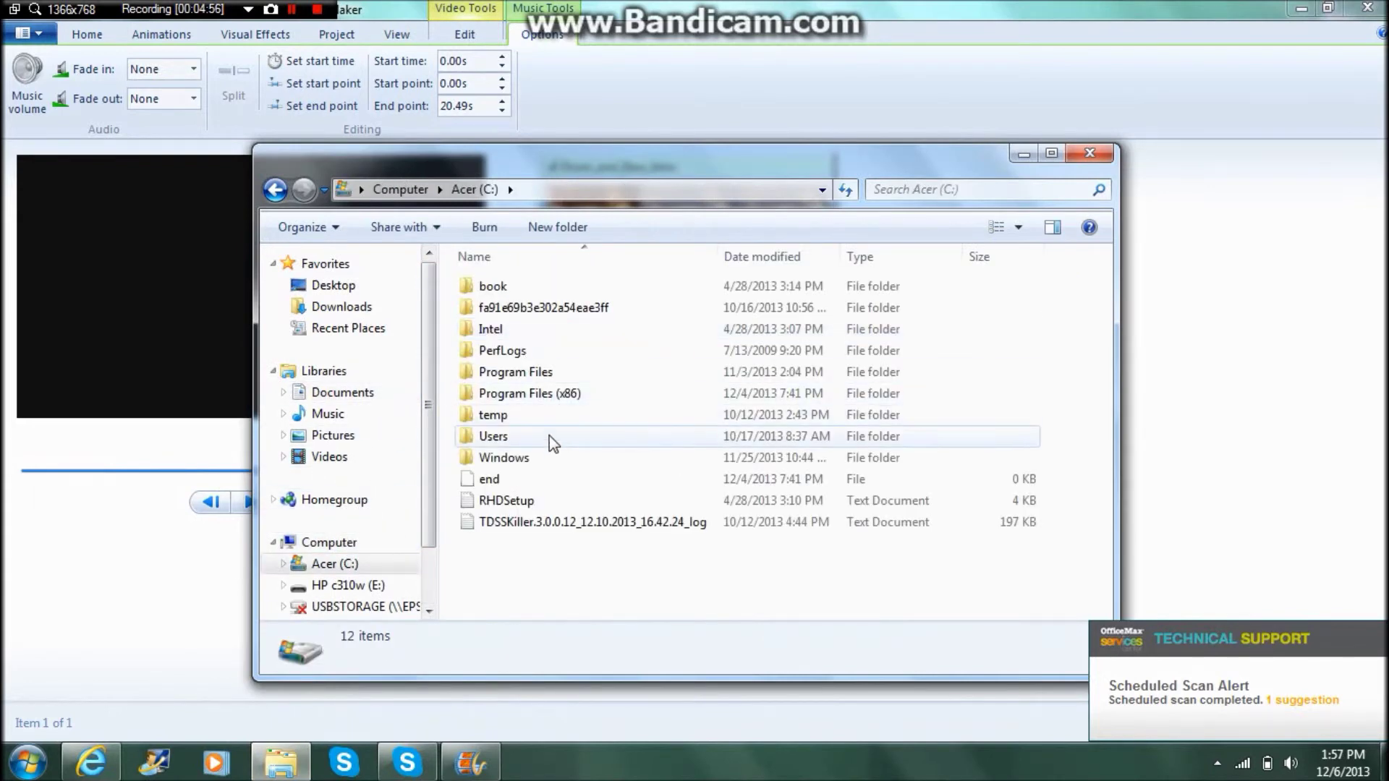
{"action": "double_click", "coordinate": [544, 458]}
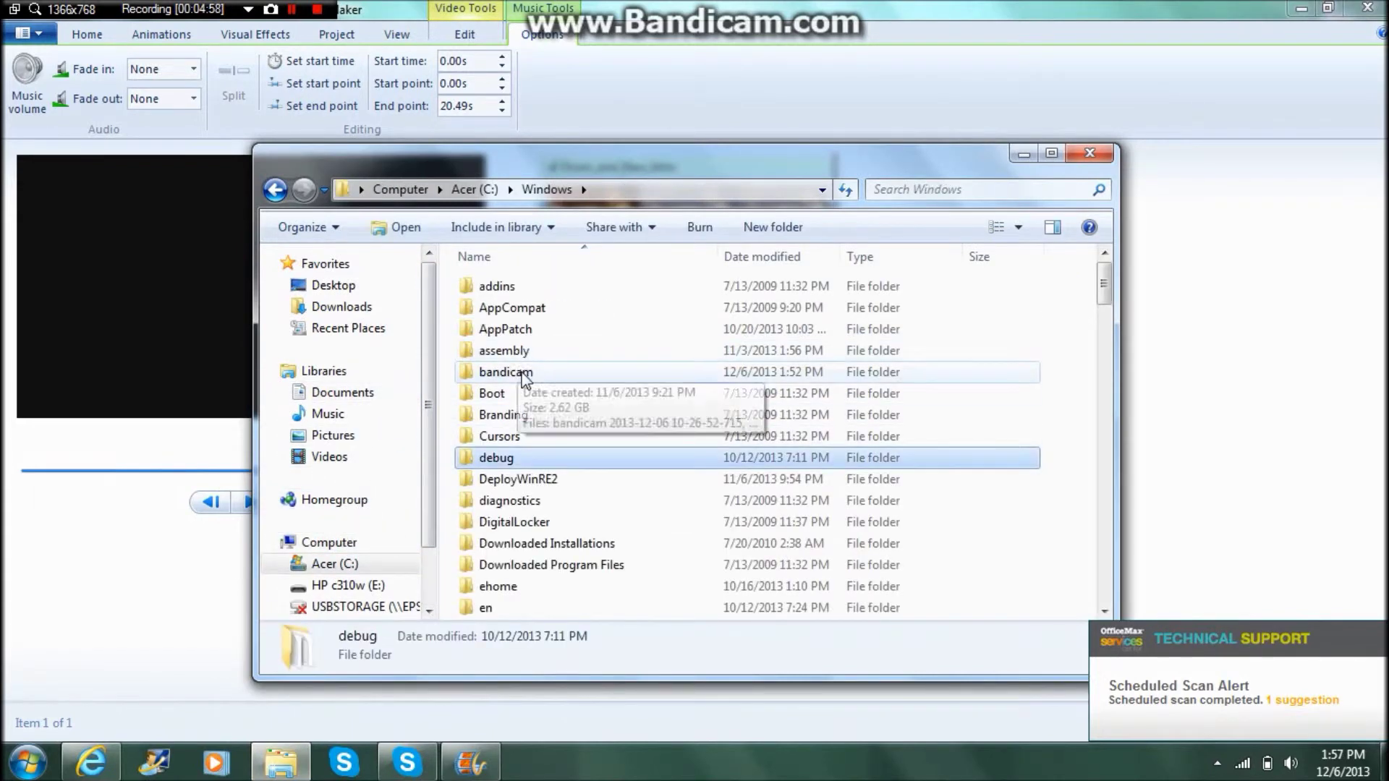
{"action": "double_click", "coordinate": [523, 374]}
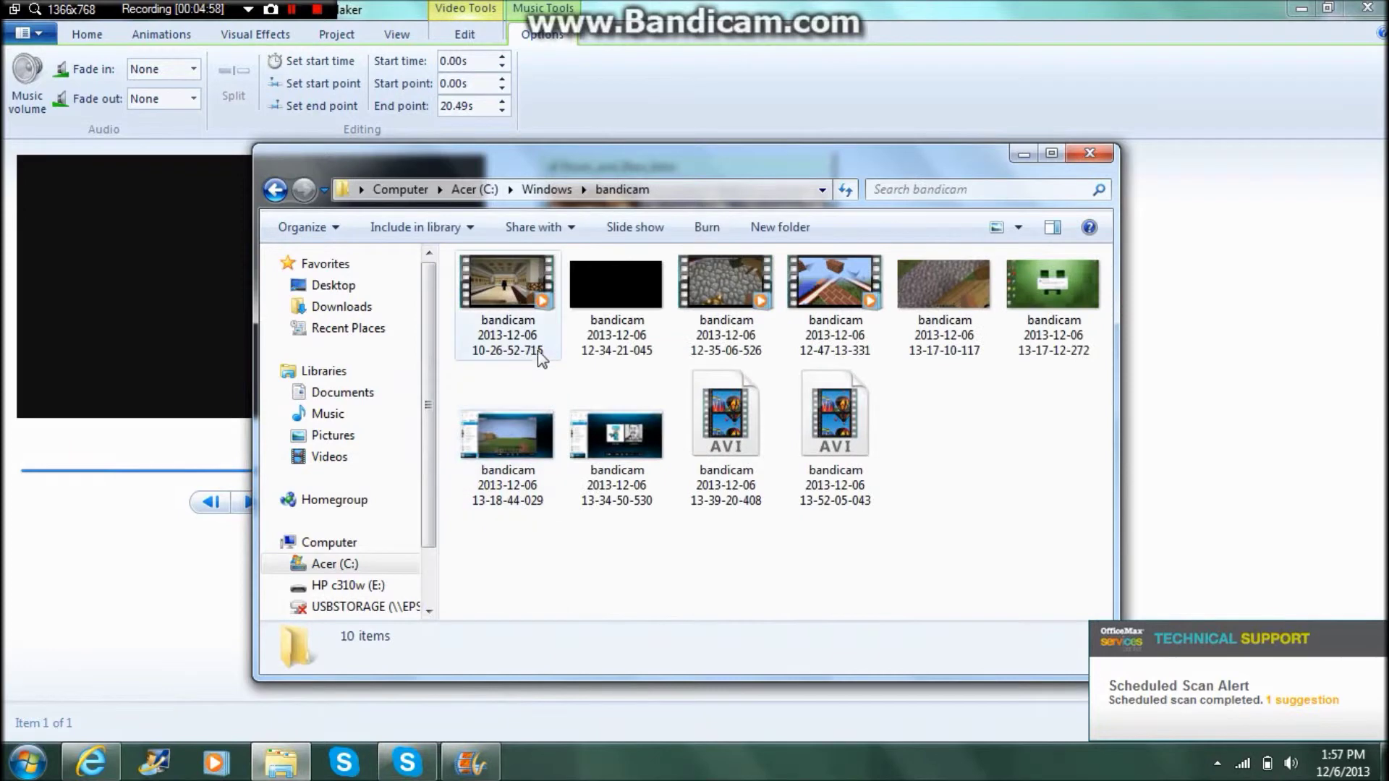
{"action": "left_click", "coordinate": [517, 304]}
{"action": "left_click_drag", "start_coordinate": [517, 304], "coordinate": [1308, 281]}
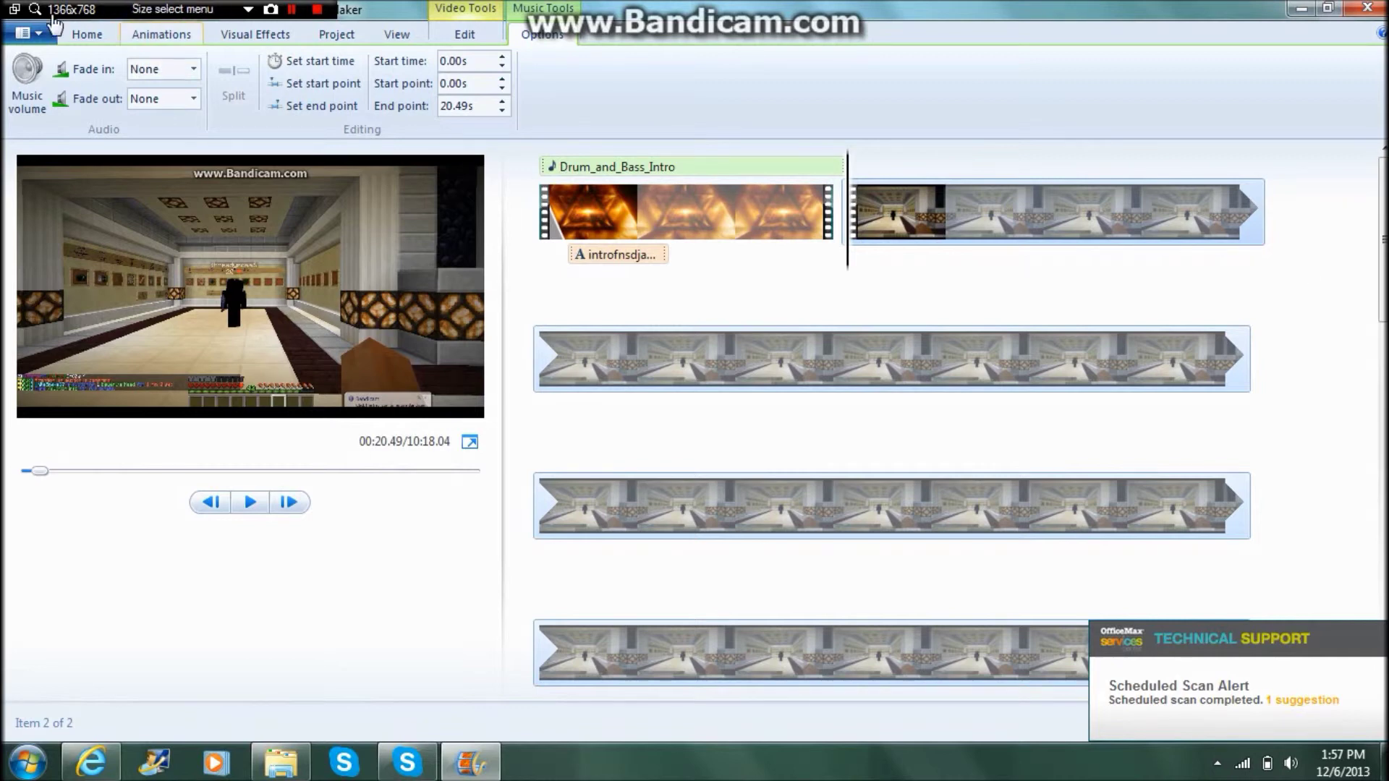
{"action": "left_click", "coordinate": [27, 32]}
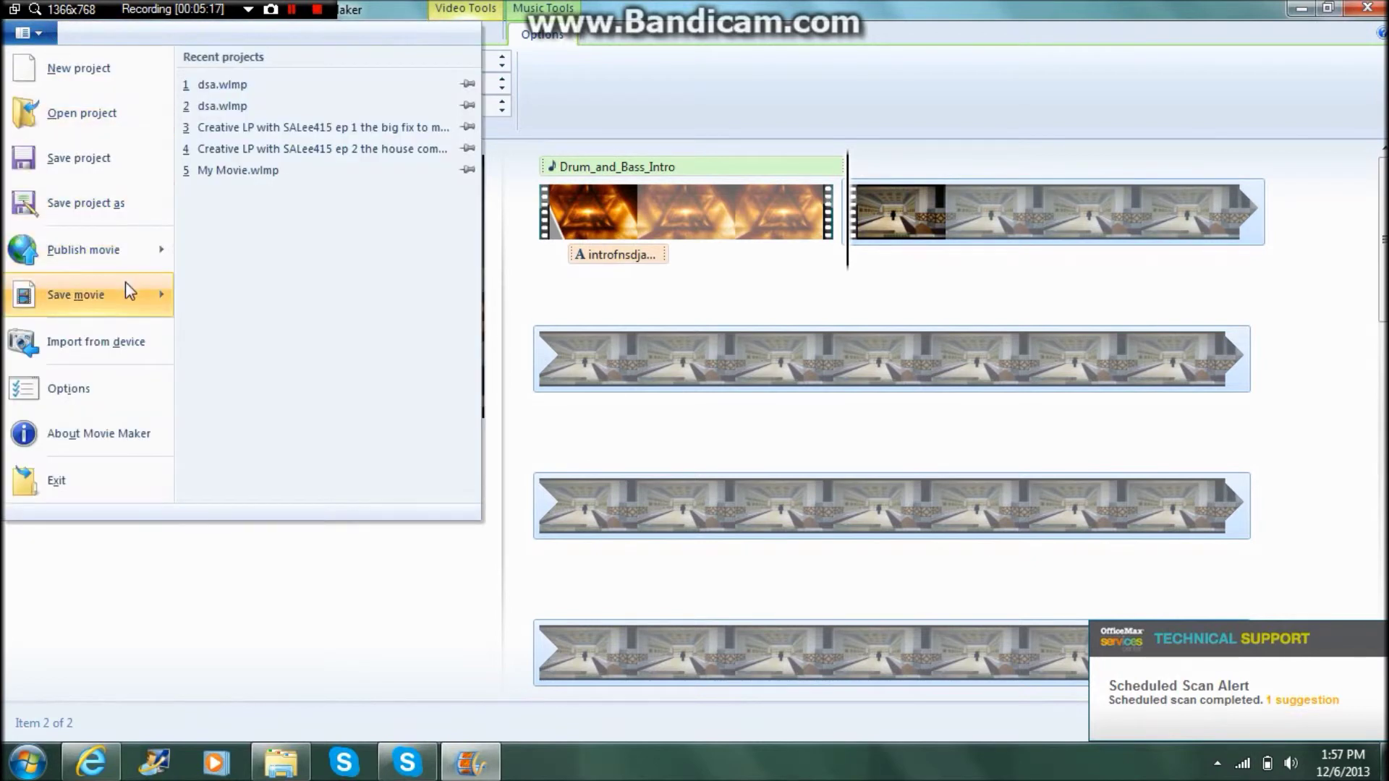
{"action": "mouse_move", "coordinate": [124, 281]}
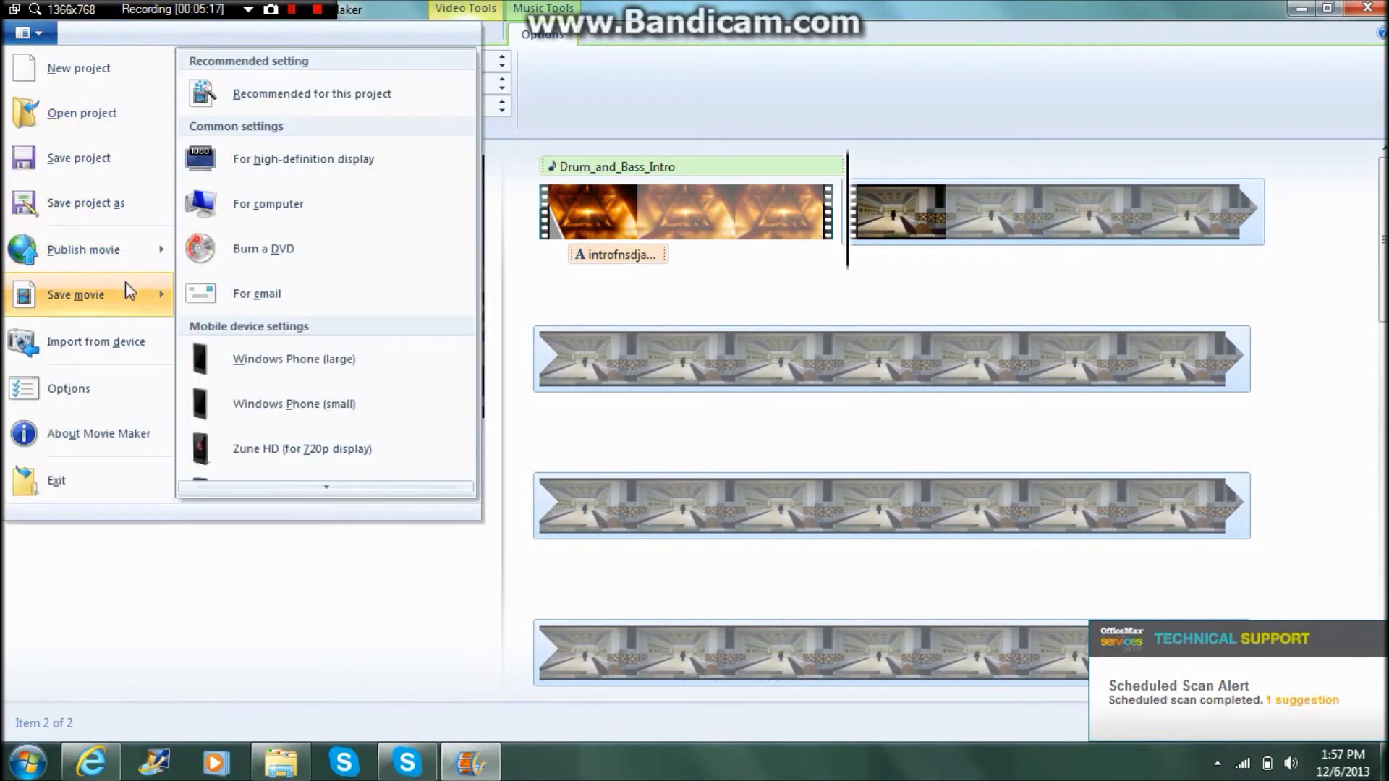
{"action": "left_click", "coordinate": [267, 163]}
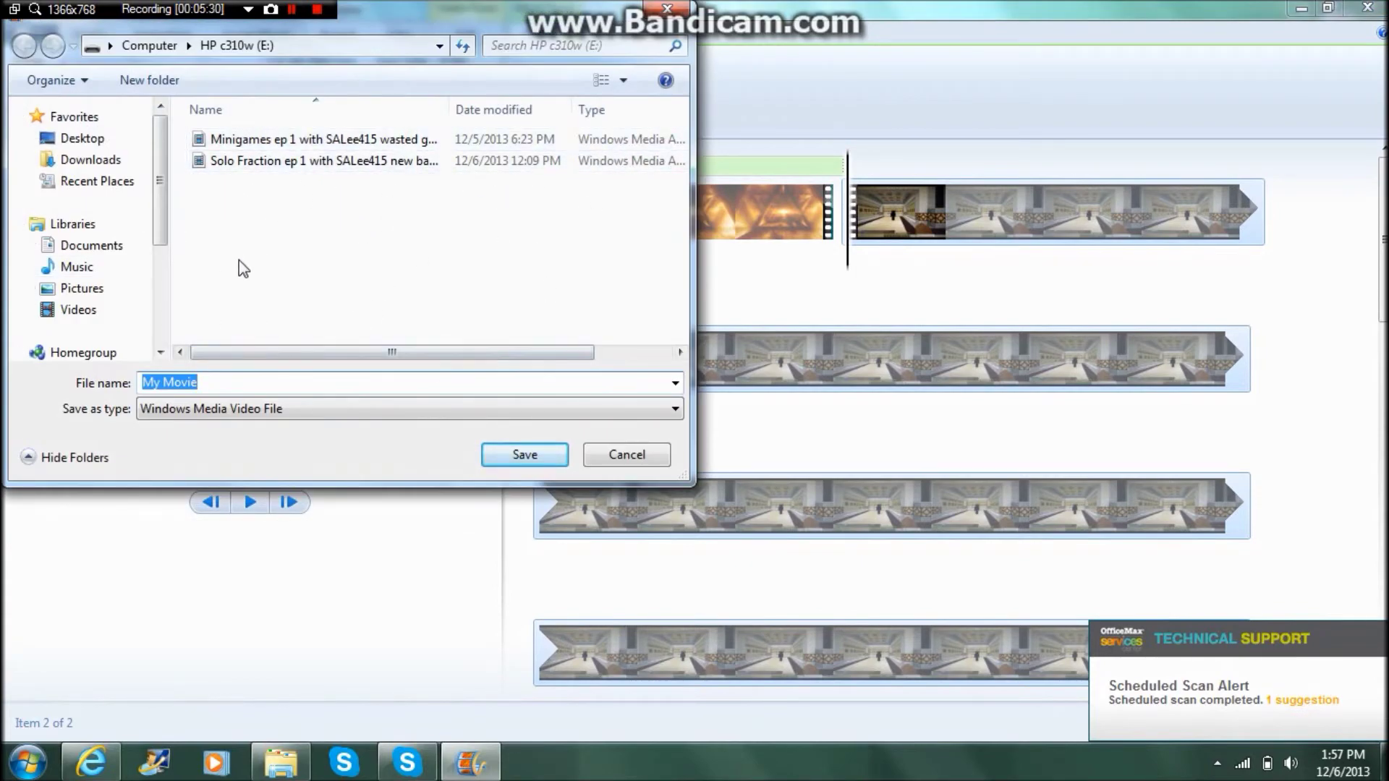
{"action": "left_click", "coordinate": [680, 8]}
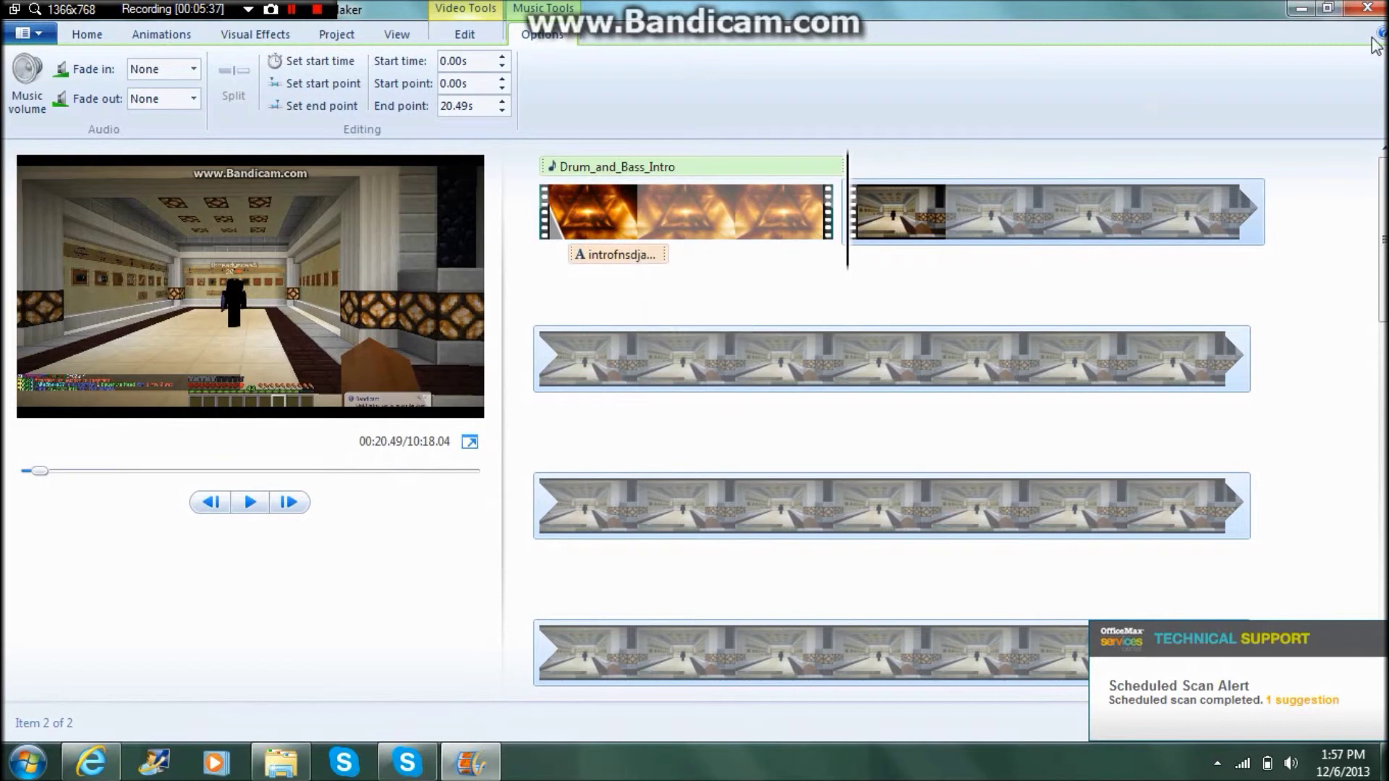
Preview the movie from the intro and the Minecraft footage, then exit without saving My Movie.
{"action": "left_click", "coordinate": [536, 225]}
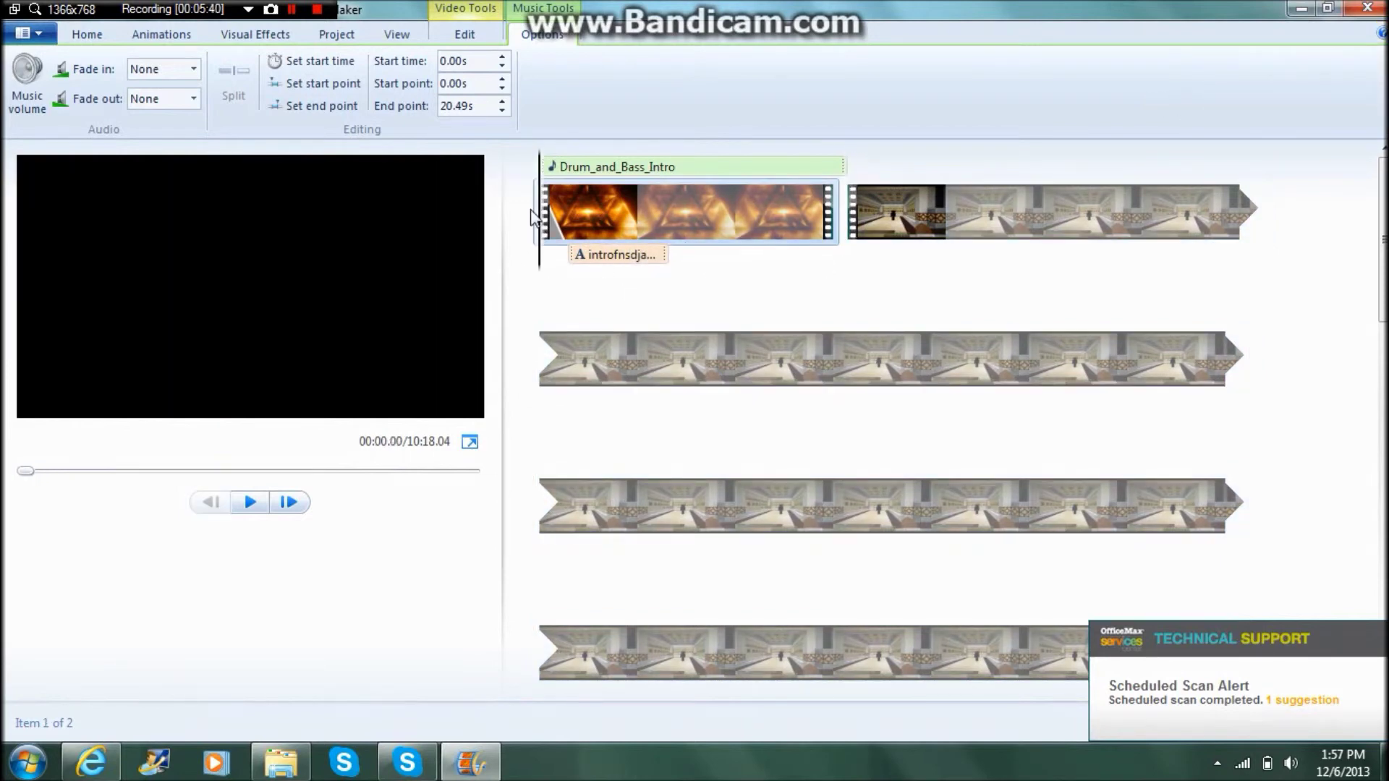
{"action": "key", "text": "space"}
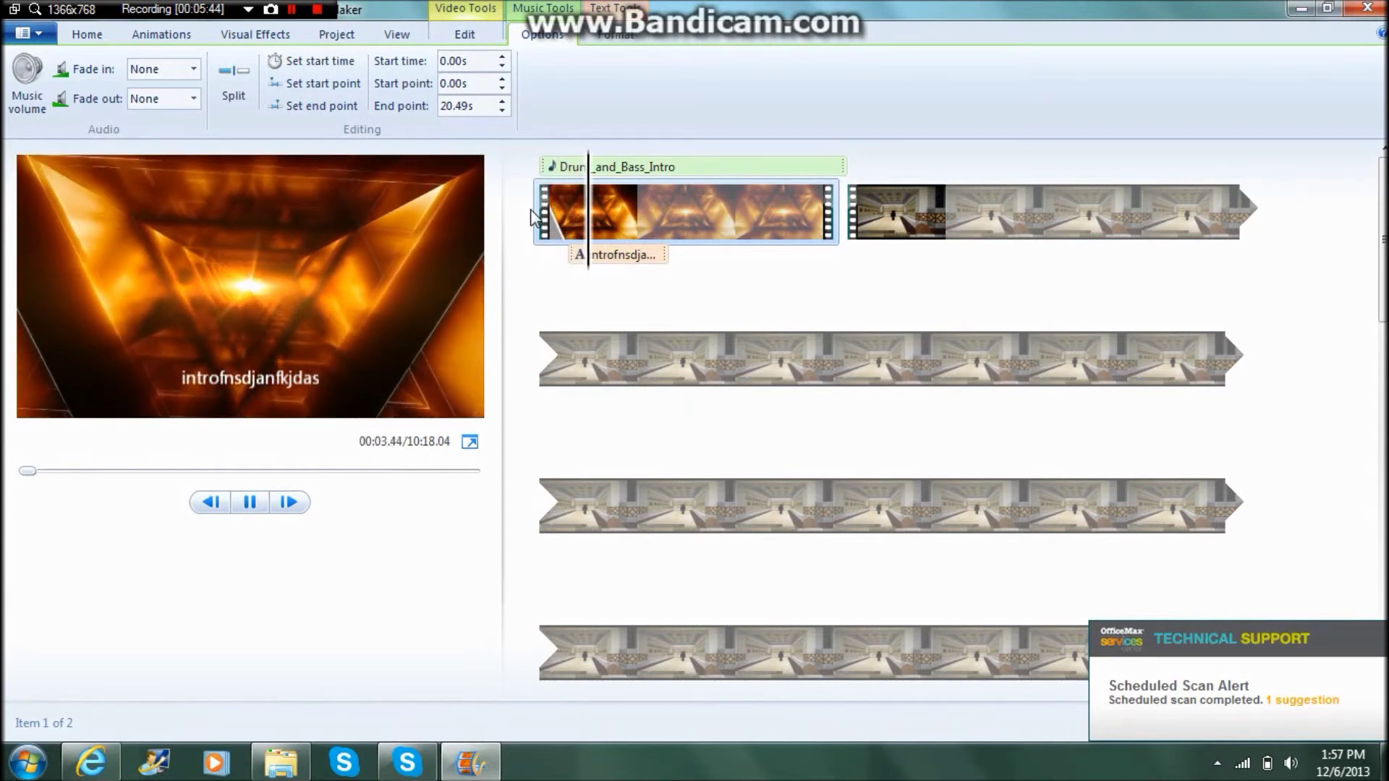
{"action": "key", "text": "space"}
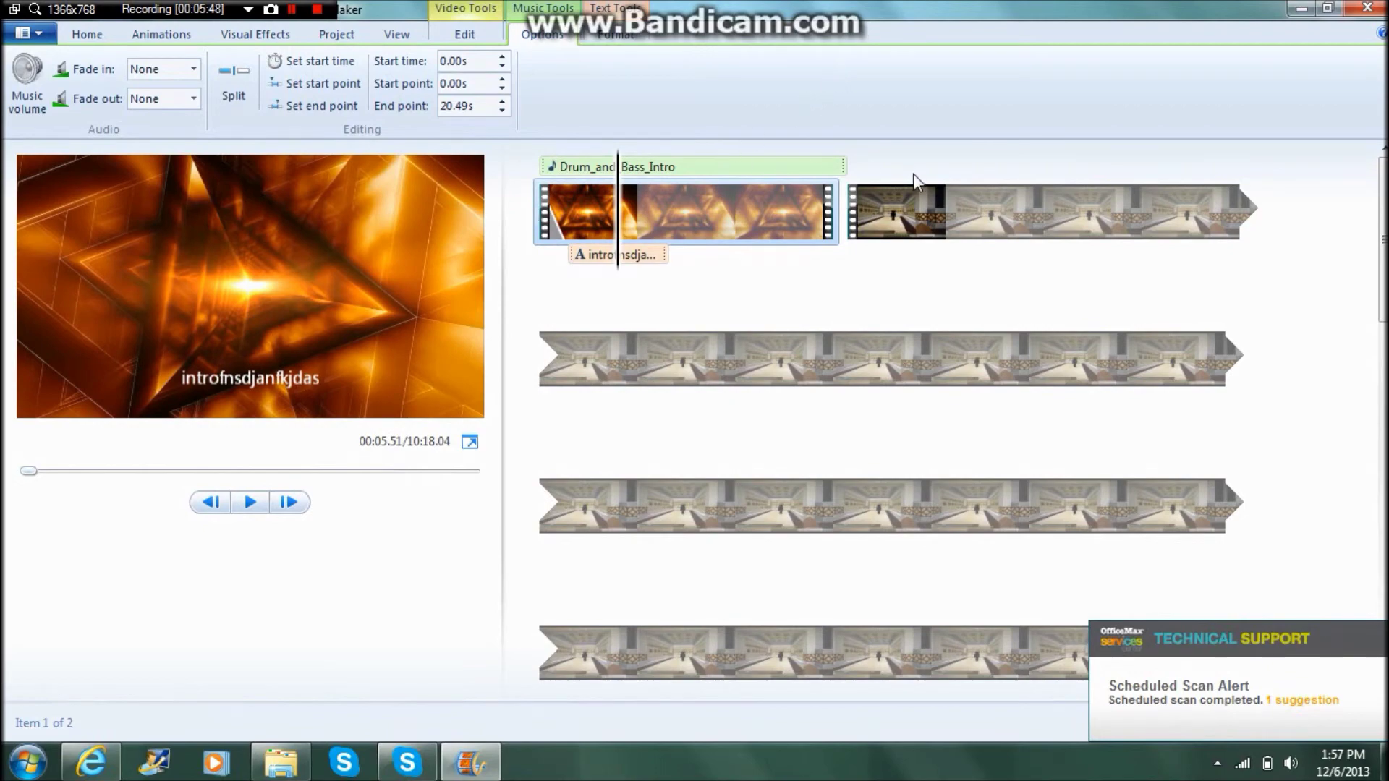
{"action": "left_click", "coordinate": [898, 206]}
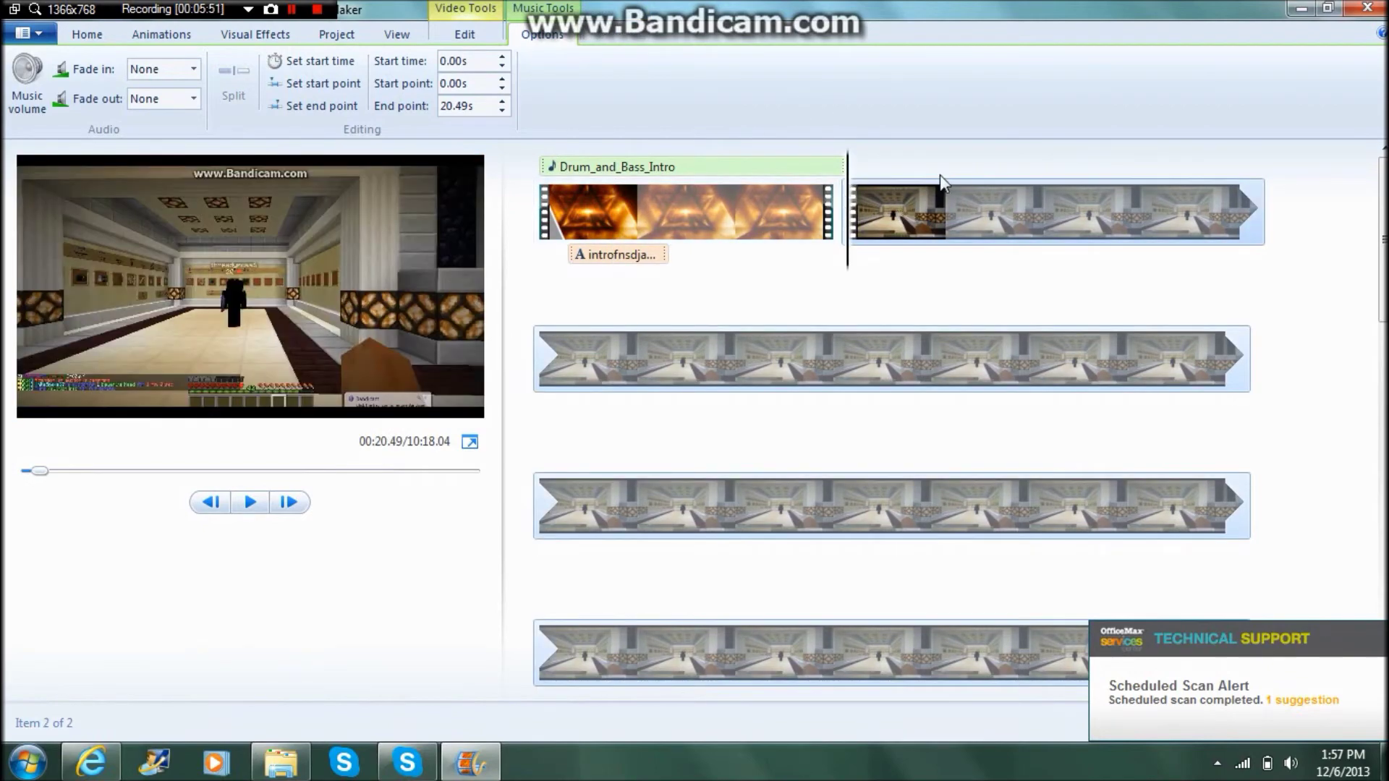
{"action": "scroll", "coordinate": [940, 175], "scroll_direction": "down", "scroll_amount": 10}
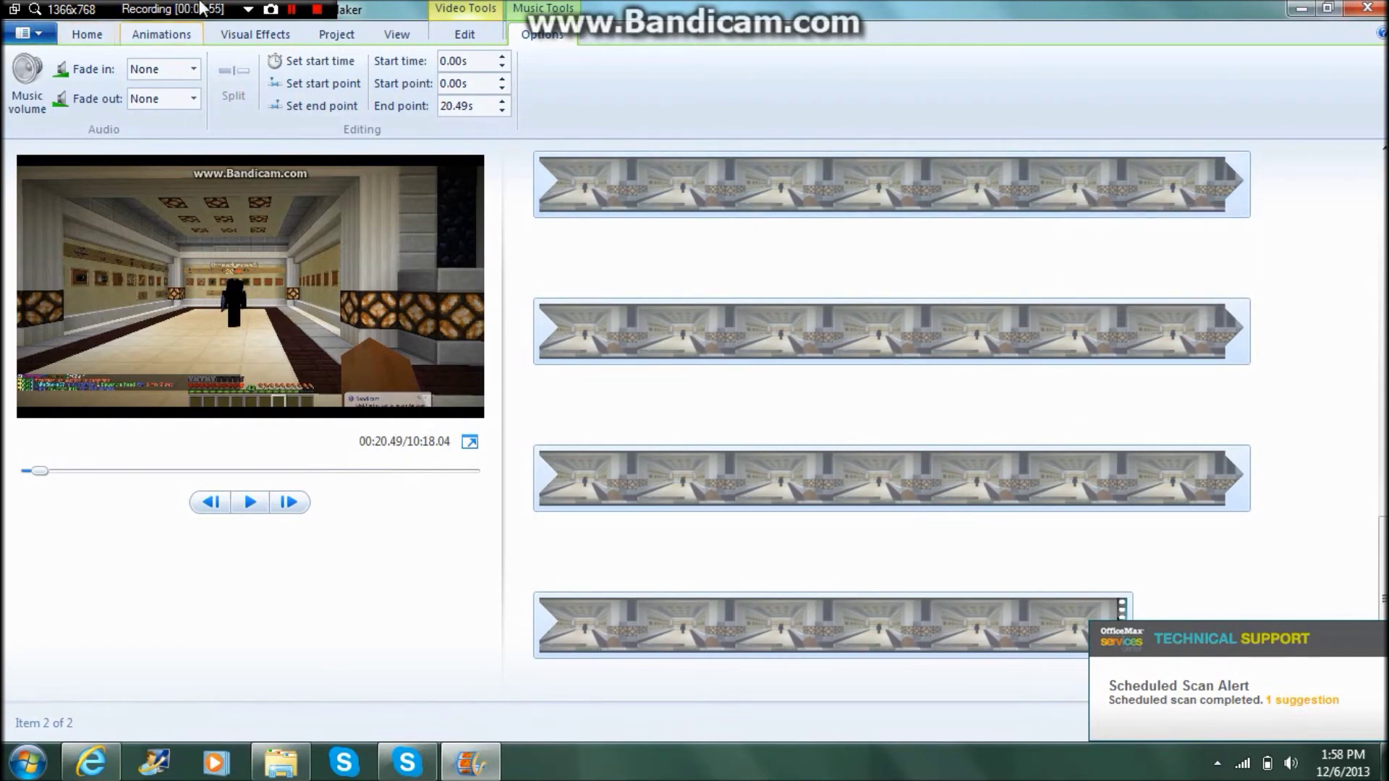
{"action": "left_click", "coordinate": [1367, 7]}
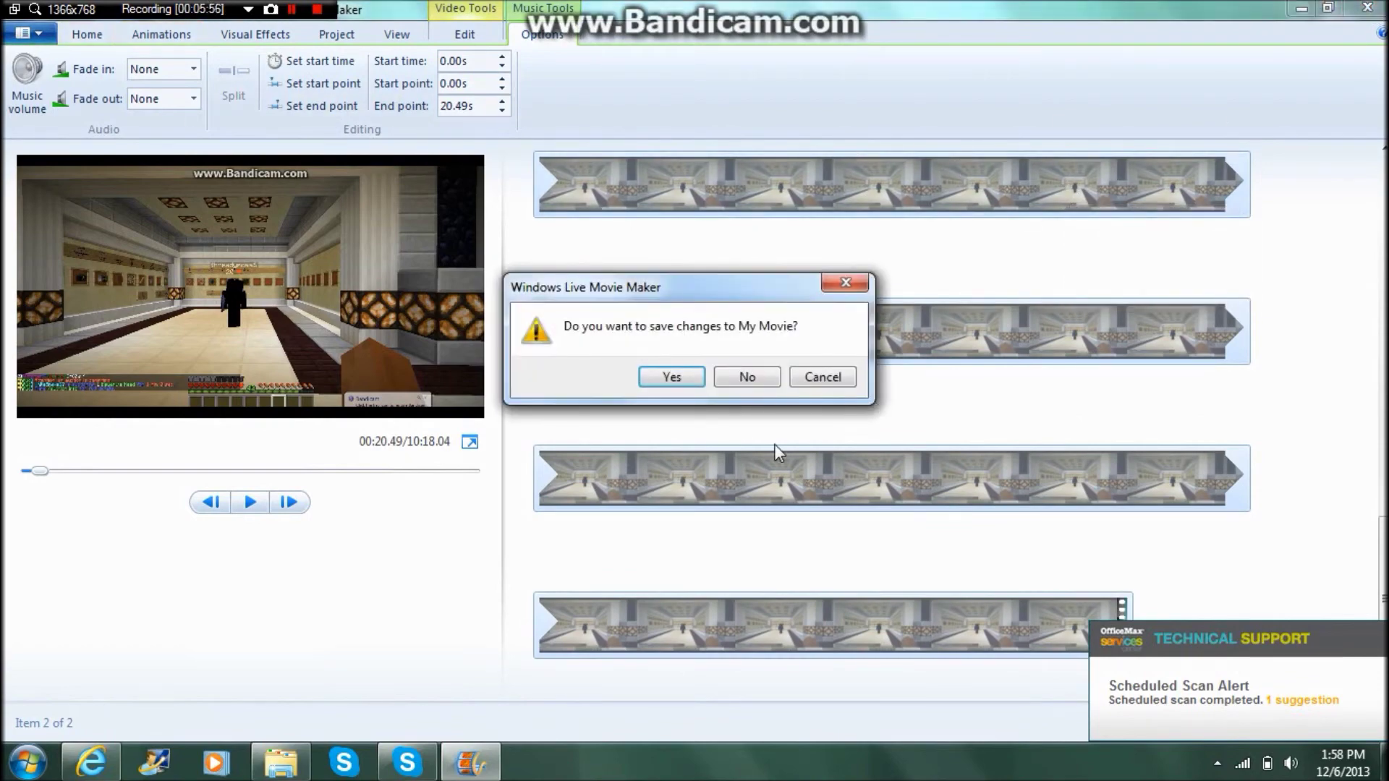
{"action": "left_click", "coordinate": [722, 378]}
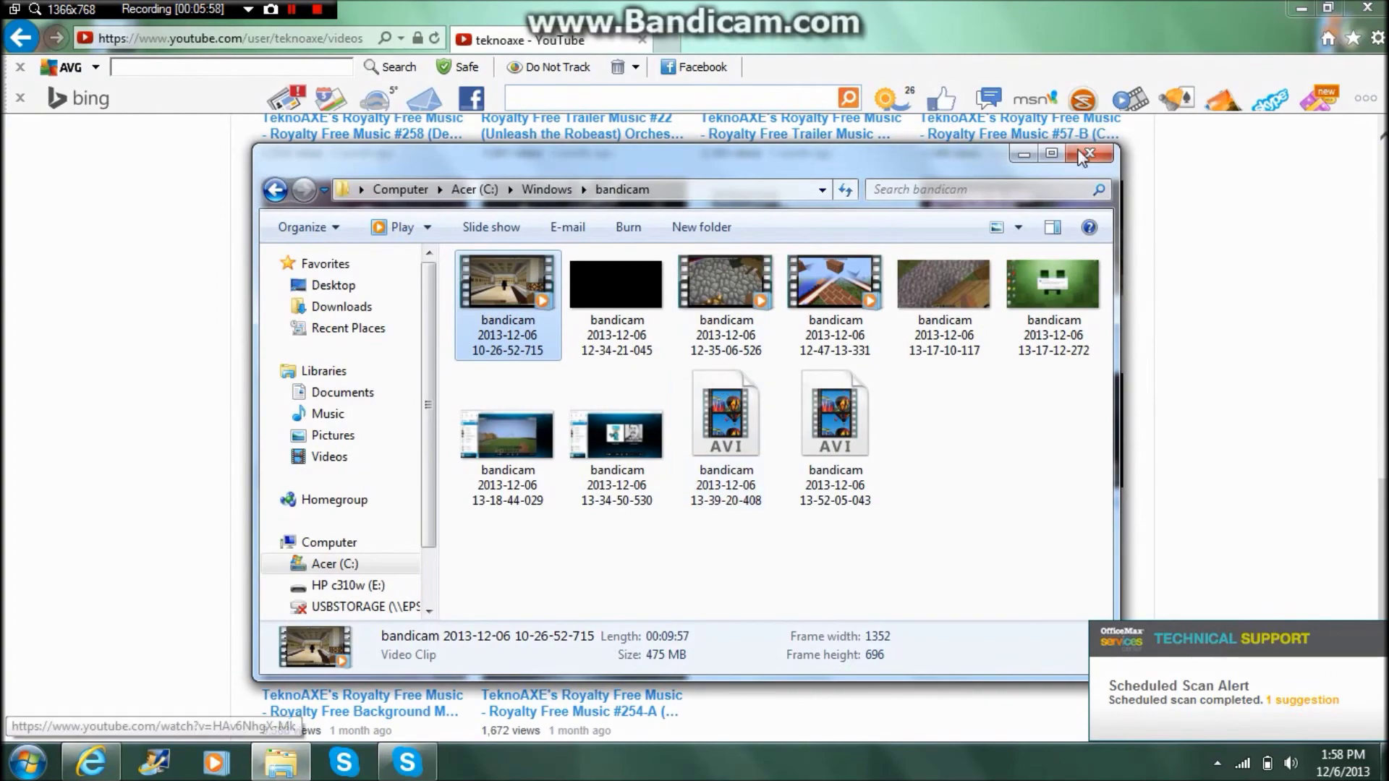
Close the bandicam Explorer window and scroll the teknoaxe channel's Videos page back to its top banner.
{"action": "left_click", "coordinate": [1071, 149]}
{"action": "scroll", "coordinate": [864, 186], "scroll_direction": "up", "scroll_amount": 15}
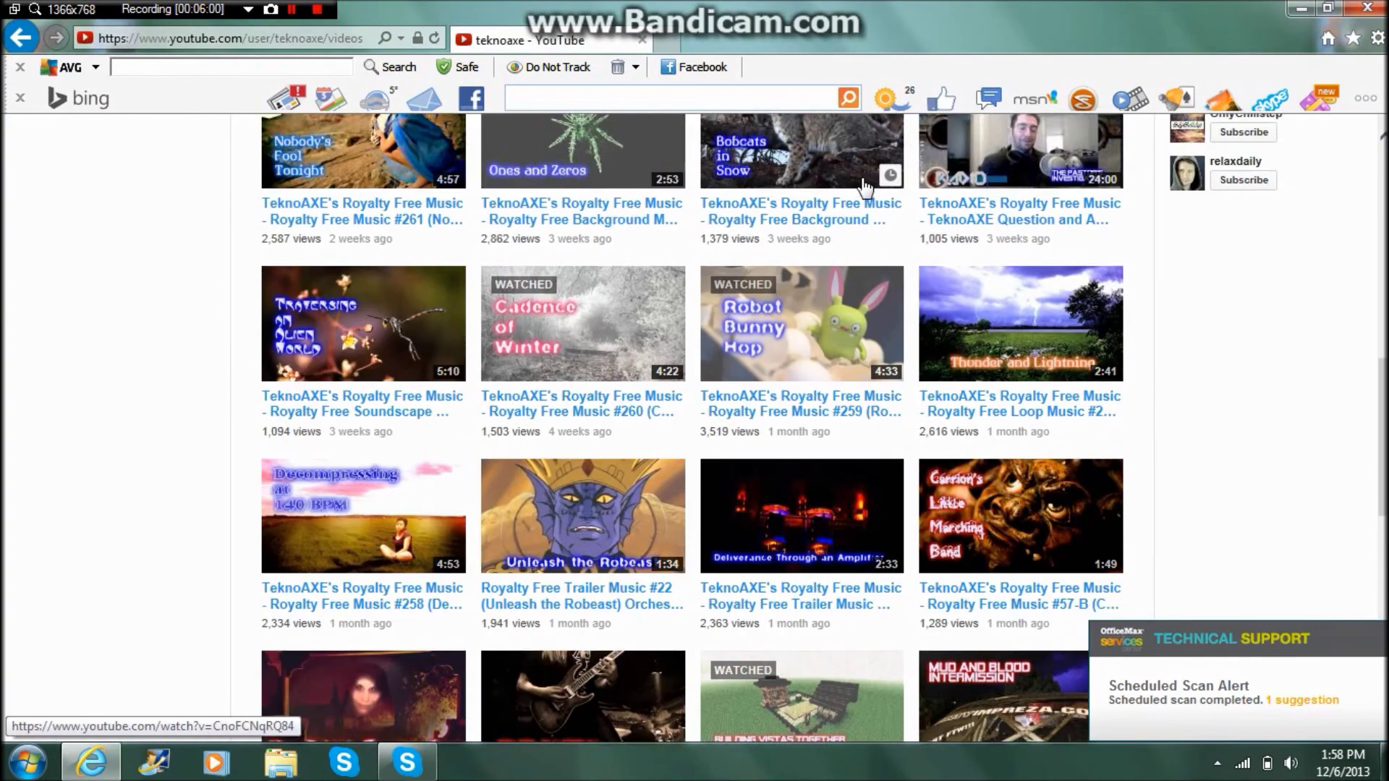
{"action": "scroll", "coordinate": [865, 187], "scroll_direction": "up", "scroll_amount": 5}
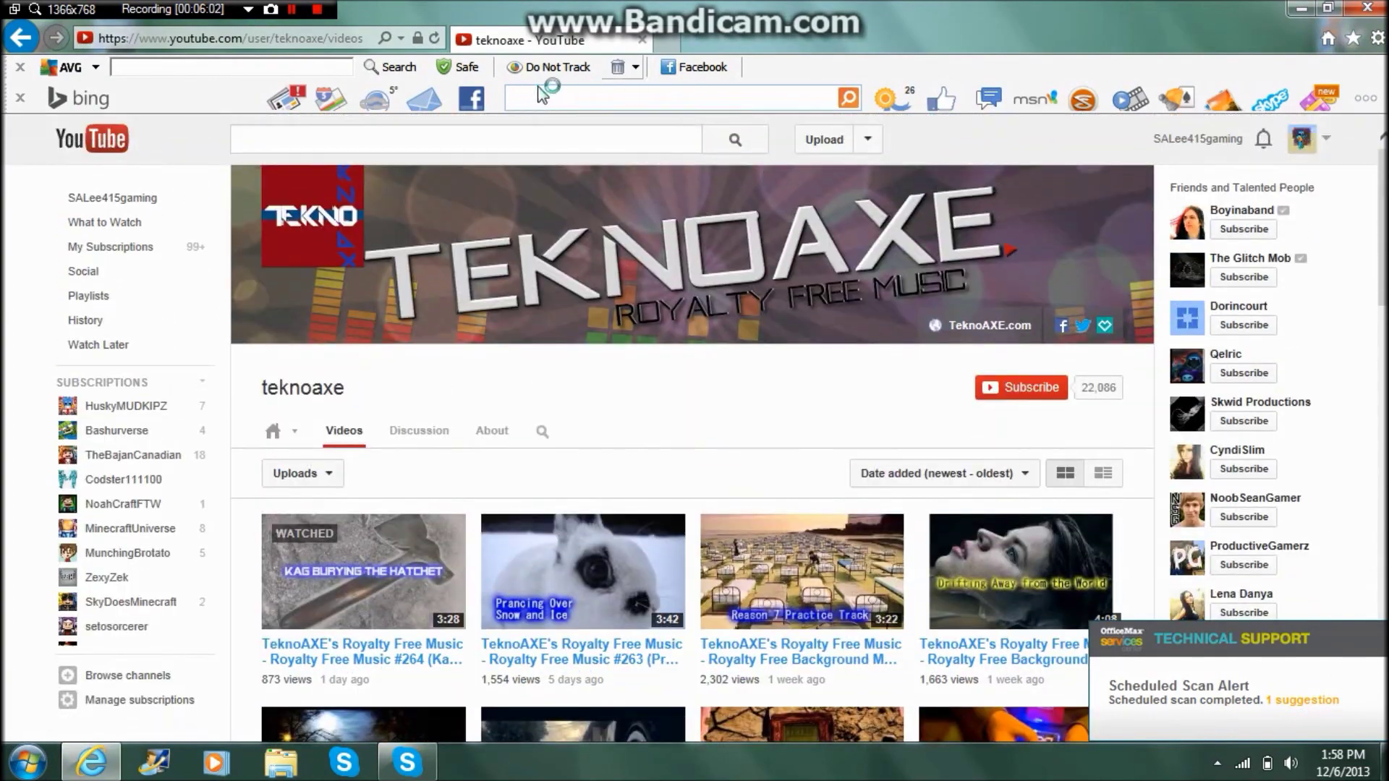